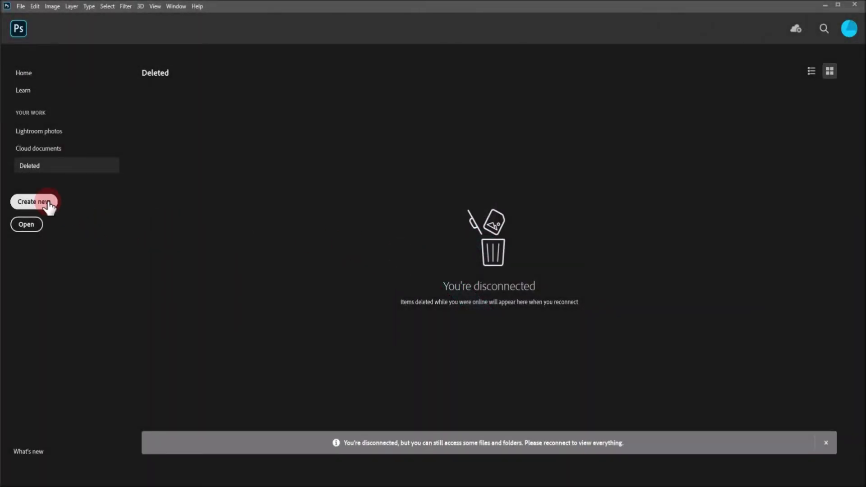
Create a new 1000 × 1000 px, 72 ppi document with a white background
click(49, 203)
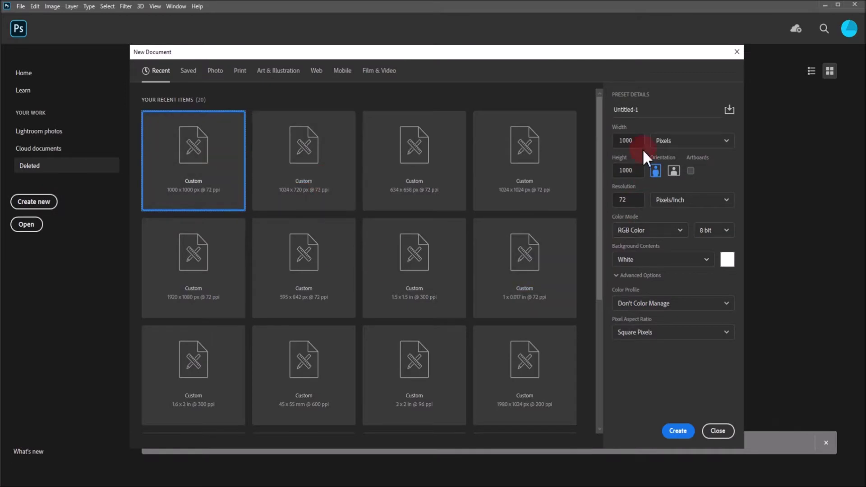
double_click(637, 136)
double_click(637, 170)
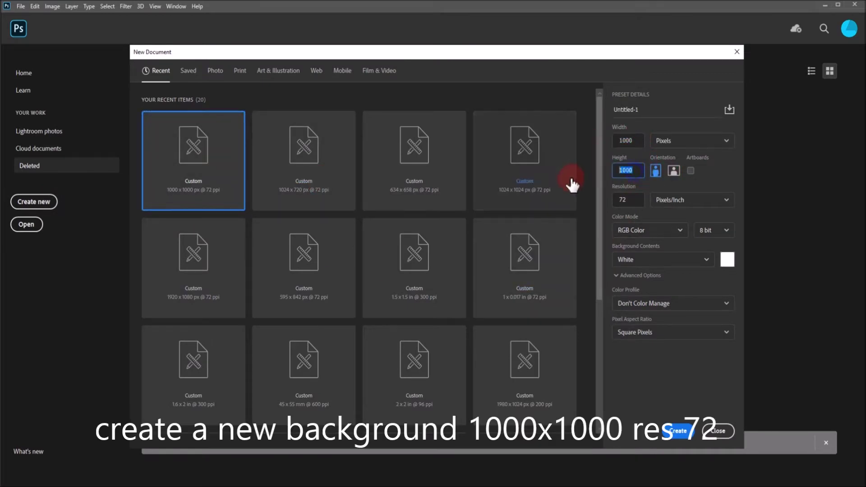
click(672, 171)
click(677, 433)
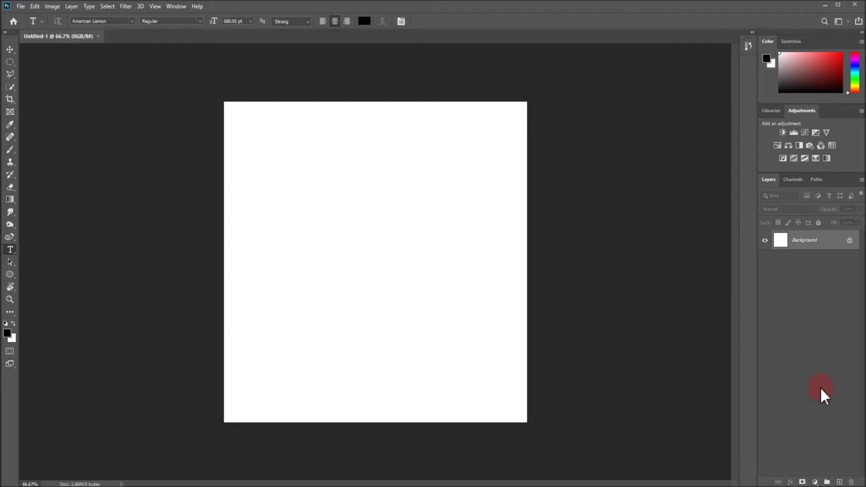
Add an empty Layer 1 above the Background and switch to the Curvature Pen Tool
click(839, 482)
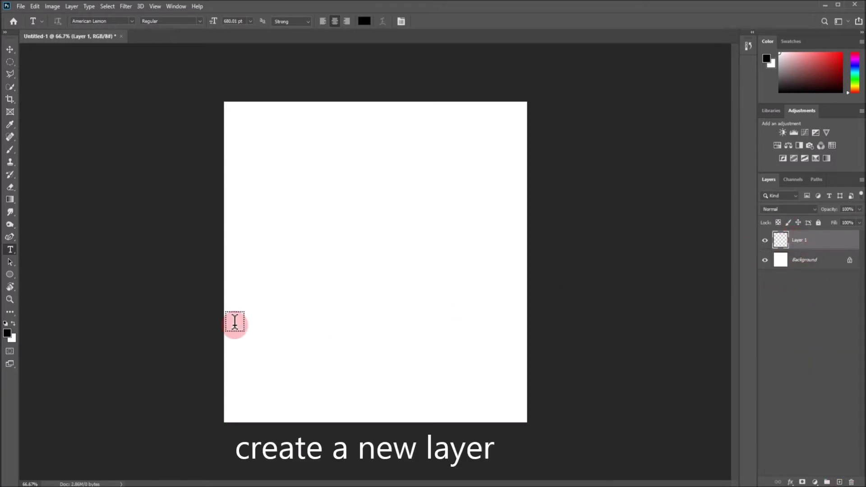
click(11, 235)
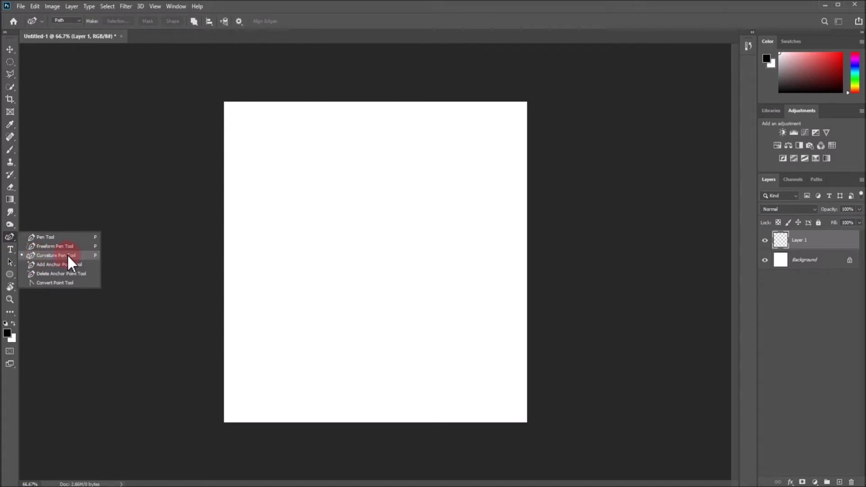
click(68, 256)
scroll(458, 297, up, 3)
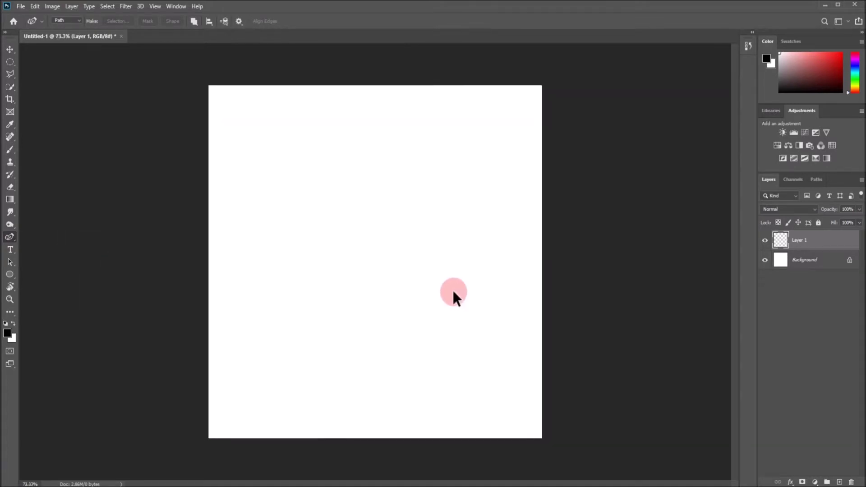
Draw the swoosh's upper S-curve with a raised right end, closing back at the left start
click(245, 257)
click(533, 263)
drag(533, 262, 535, 259)
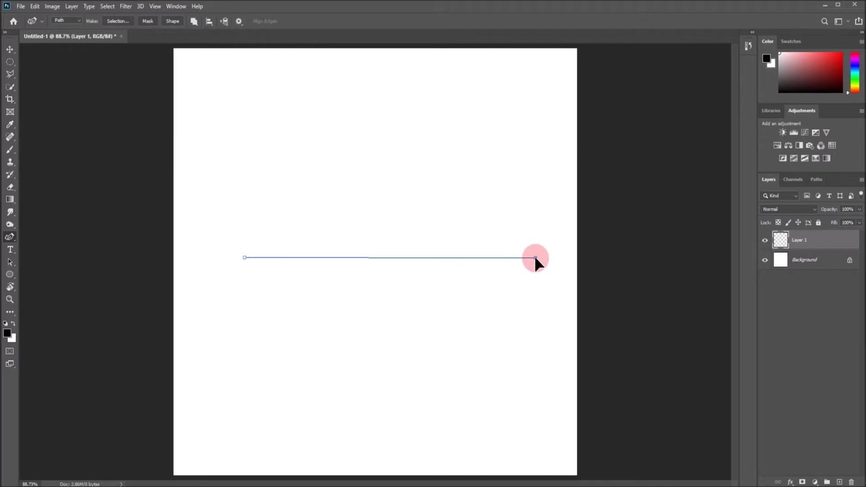
drag(303, 257, 303, 220)
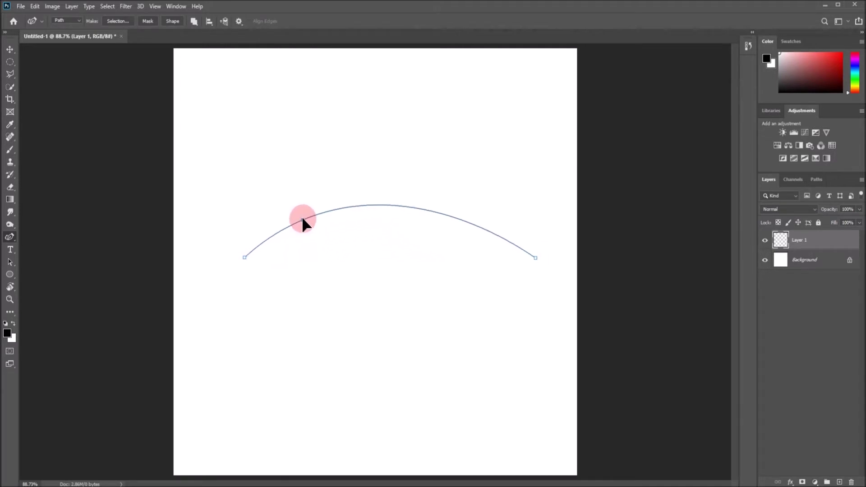
click(434, 210)
drag(436, 211, 444, 266)
click(536, 257)
drag(536, 257, 555, 233)
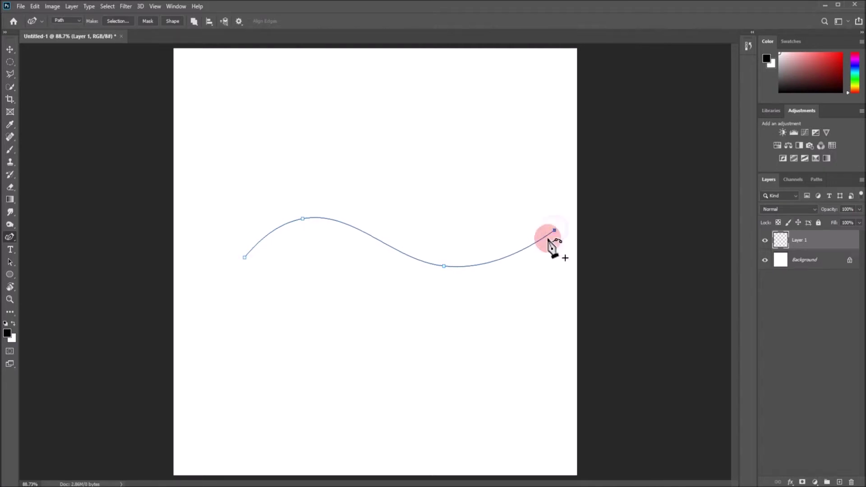
click(244, 258)
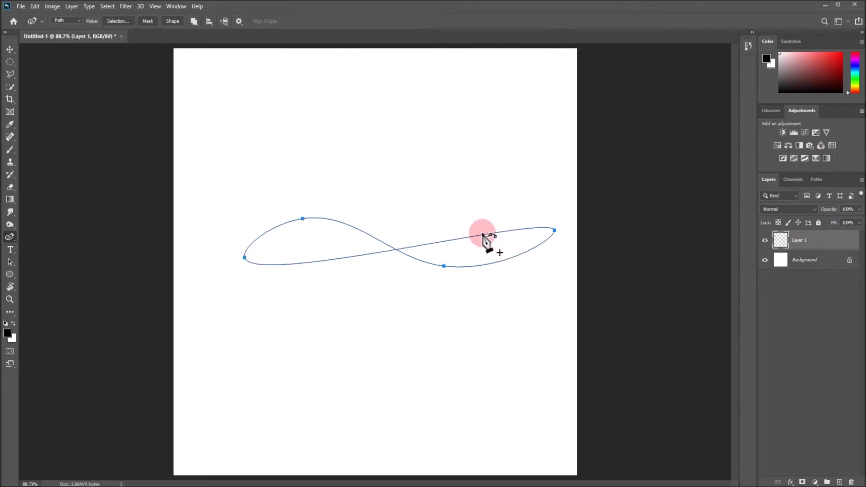
Reshape the path's lower edge into a downward wave toward the right tip
drag(483, 235, 498, 279)
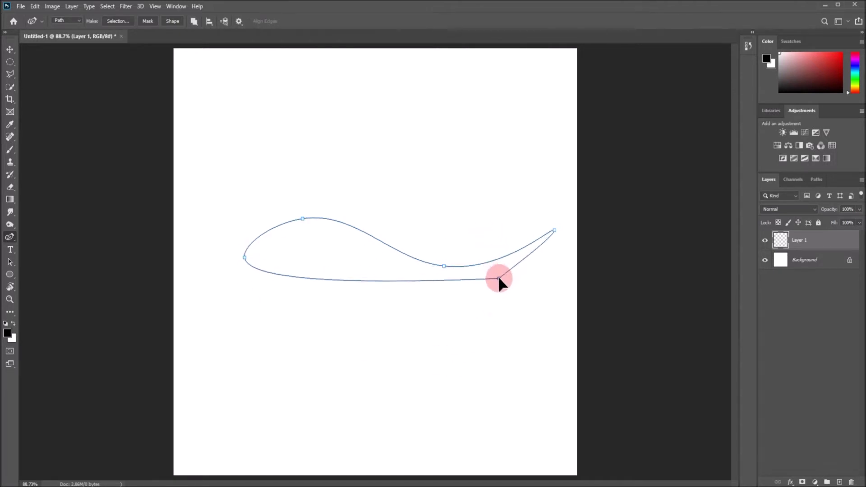
key(ctrl+z)
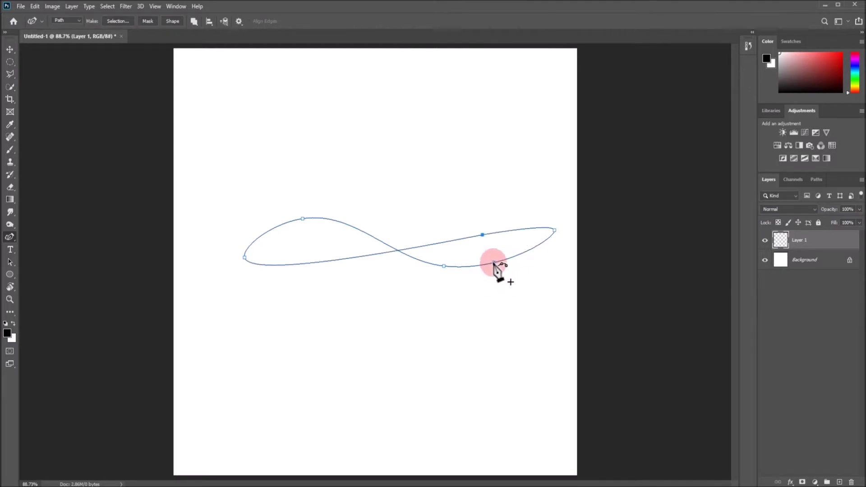
drag(483, 235, 502, 293)
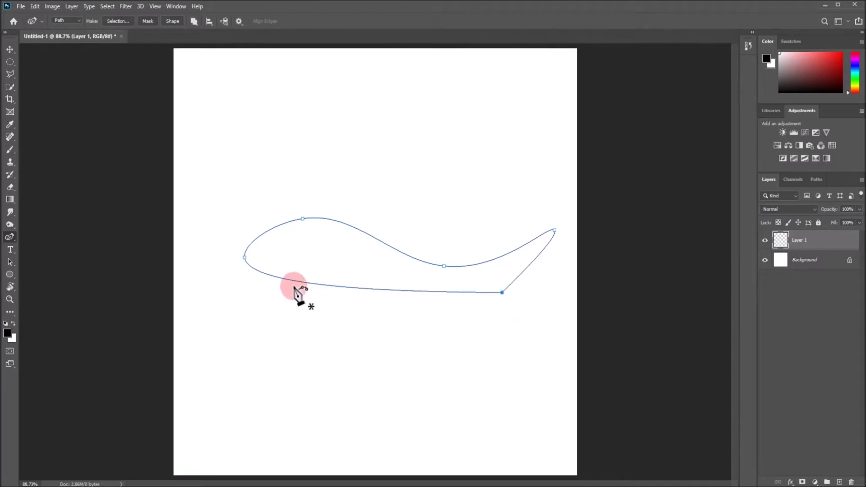
drag(294, 280, 294, 242)
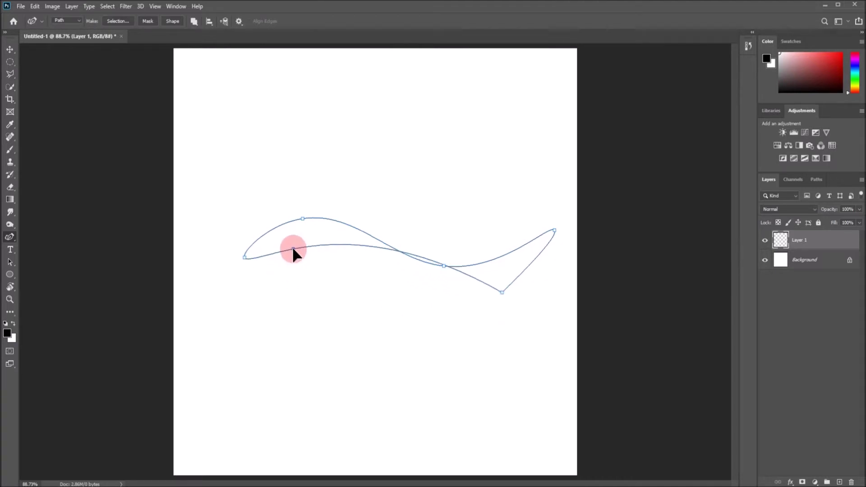
mouse_move(429, 260)
mouse_down()
mouse_move(419, 286)
mouse_move(432, 298)
mouse_up()
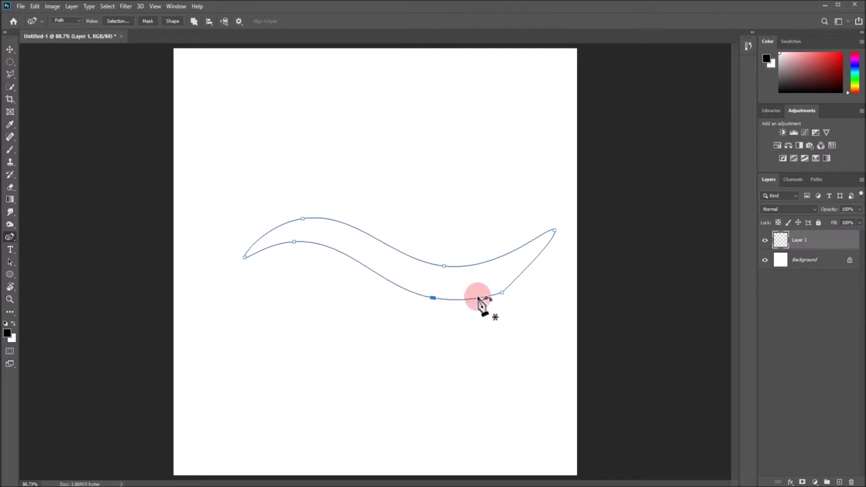
drag(502, 294, 503, 287)
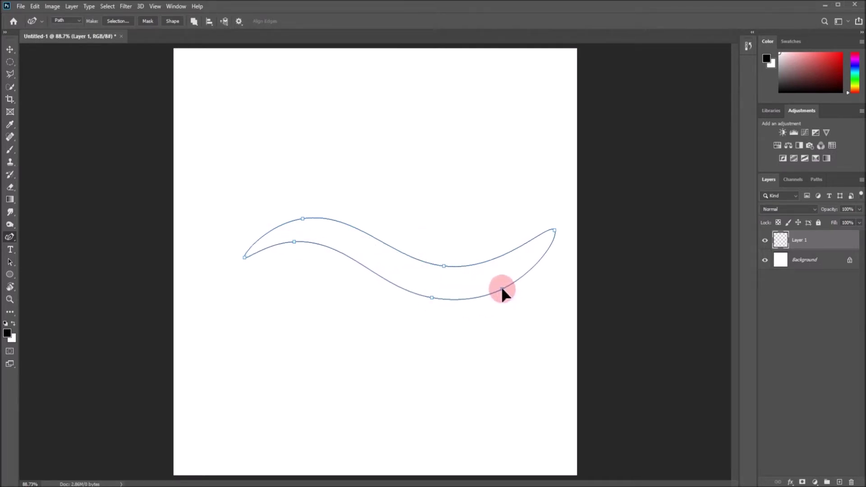
double_click(555, 231)
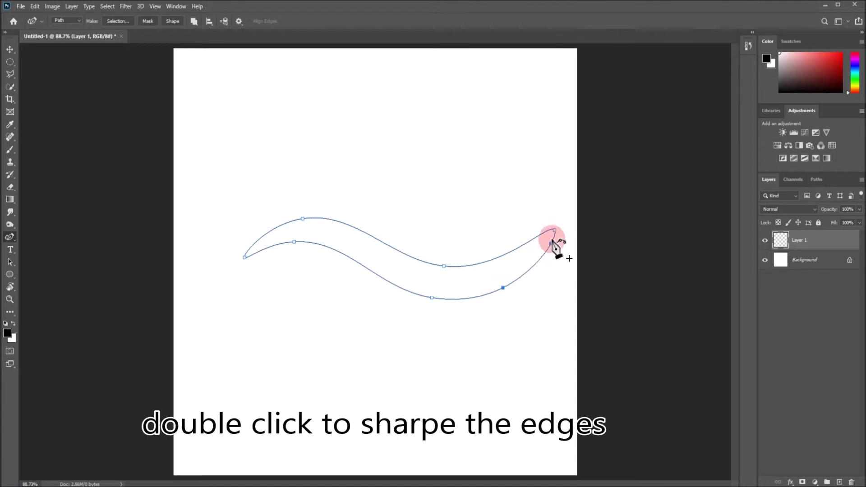
Make both swoosh ends corner points and pull the right tip further up and out
drag(554, 231, 562, 203)
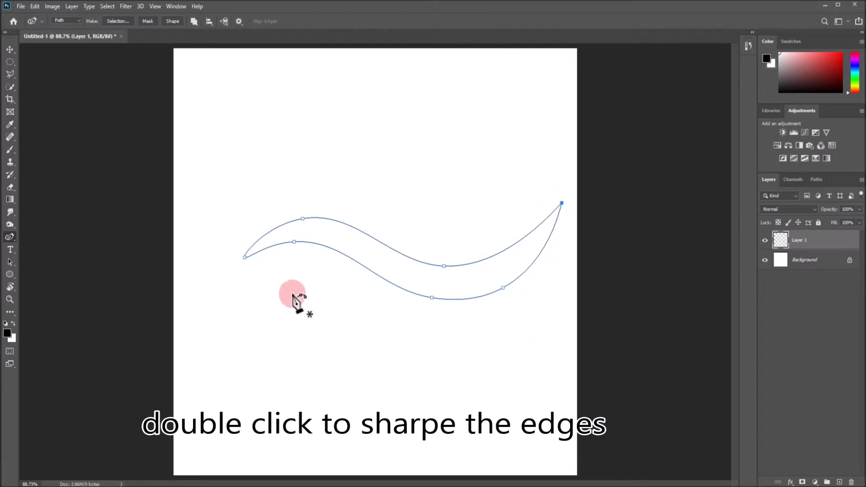
double_click(244, 257)
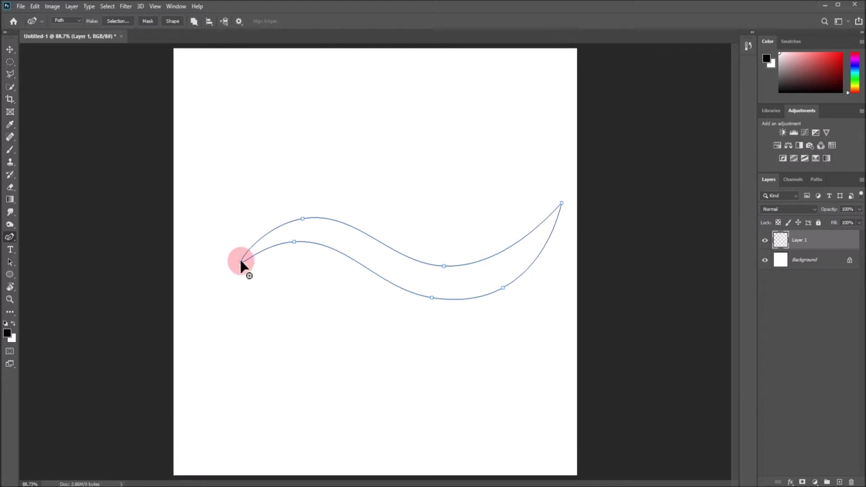
click(239, 263)
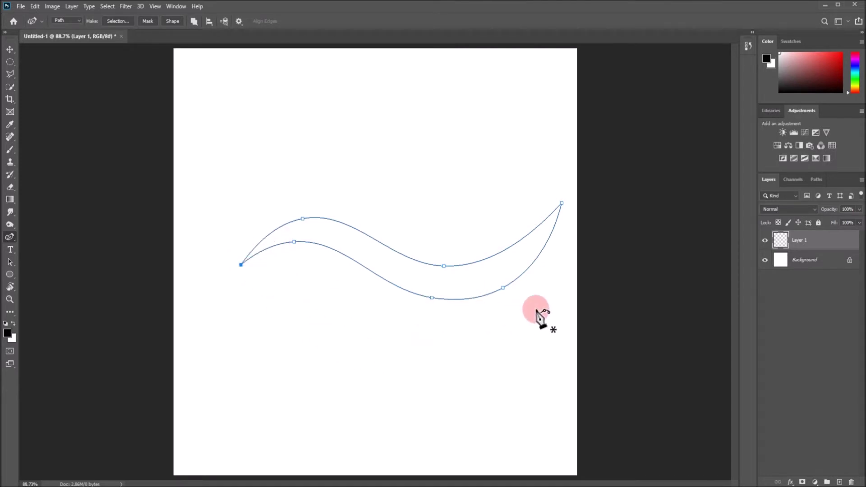
click(564, 203)
drag(564, 205, 565, 206)
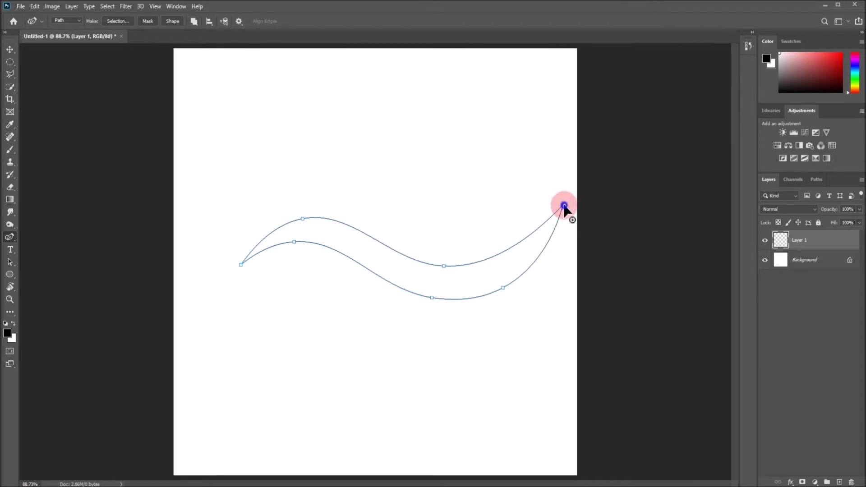
click(564, 206)
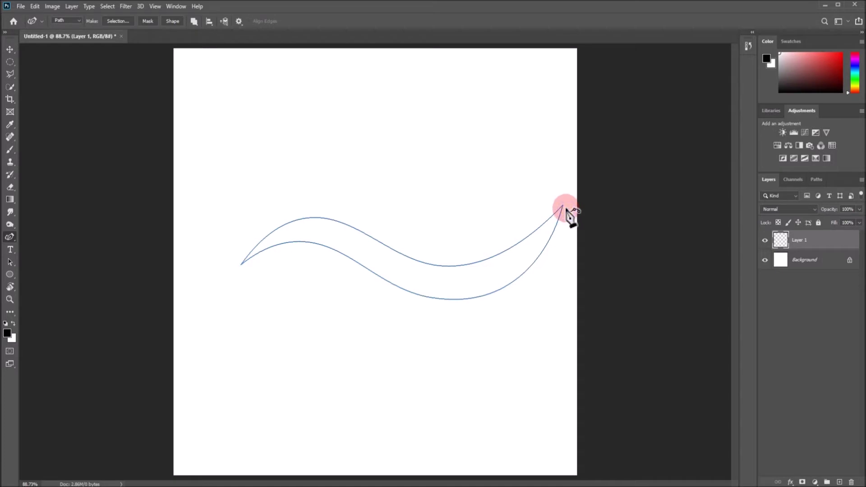
drag(564, 205, 567, 210)
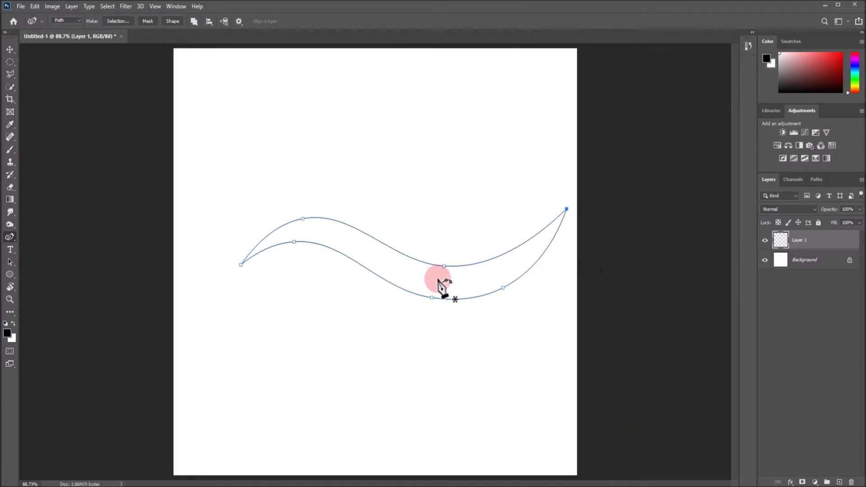
Convert the swoosh path to an anti-aliased selection with 0 px feather radius
right_click(377, 262)
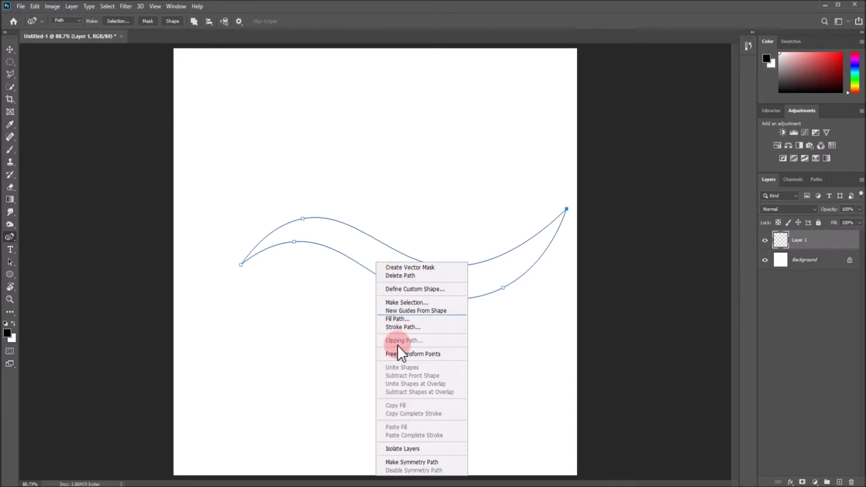
click(416, 301)
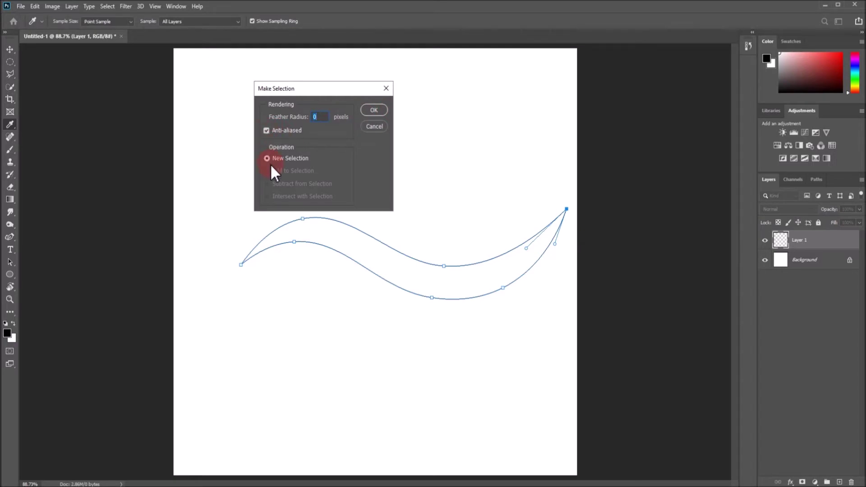
click(370, 110)
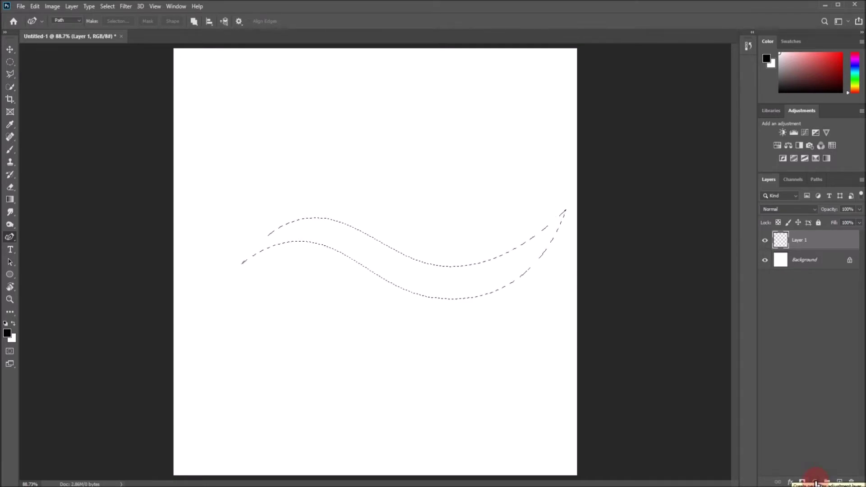
Add a Solid Color fill layer to the swoosh selection, settling on black 000000
click(816, 484)
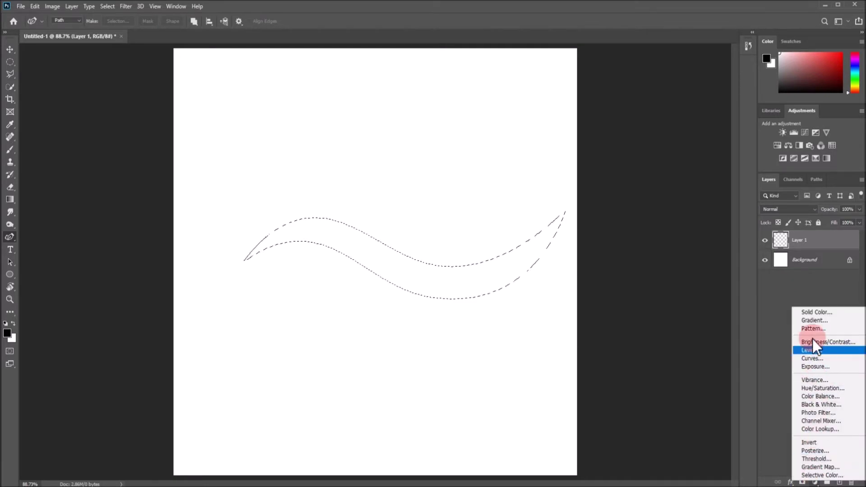
click(813, 313)
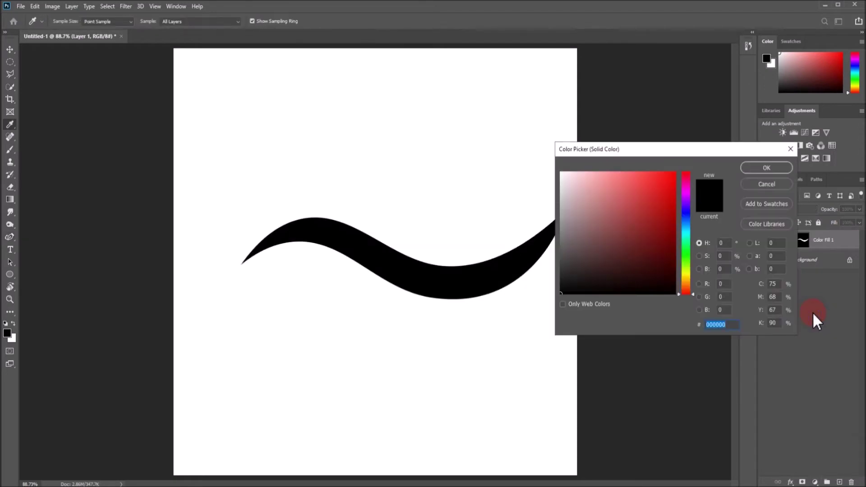
drag(620, 255, 663, 180)
click(595, 250)
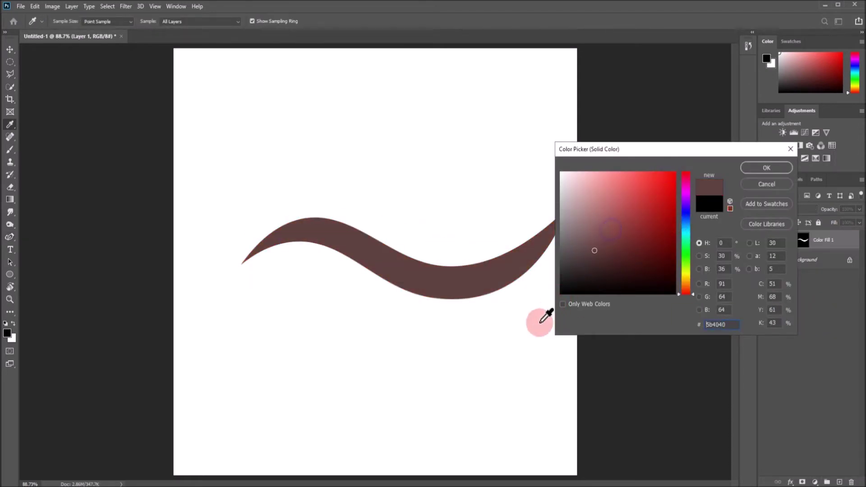
click(541, 322)
click(578, 289)
click(499, 265)
click(767, 167)
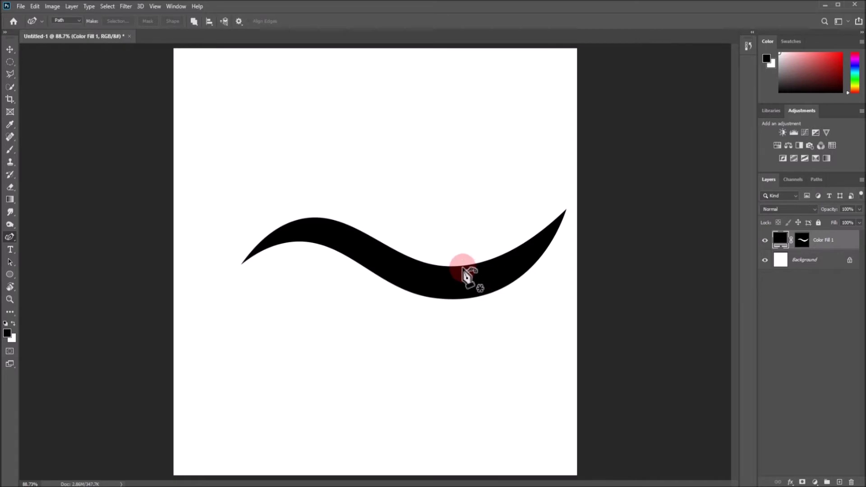
Duplicate Color Fill 1 twice, creating Color Fill 1 copy and Color Fill 1 copy 2
key(ctrl+j)
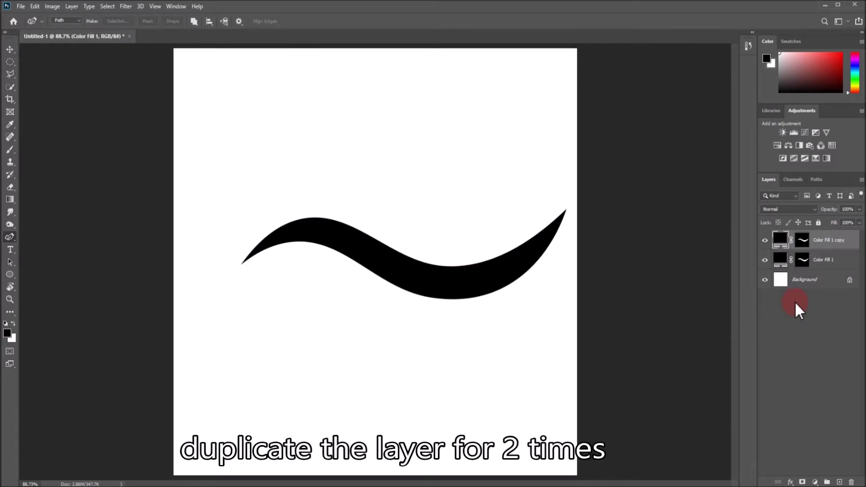
click(795, 250)
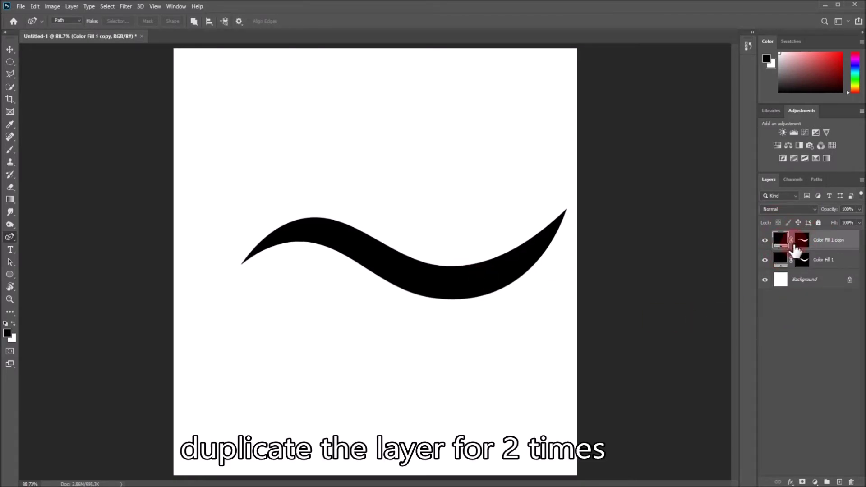
key(ctrl+j)
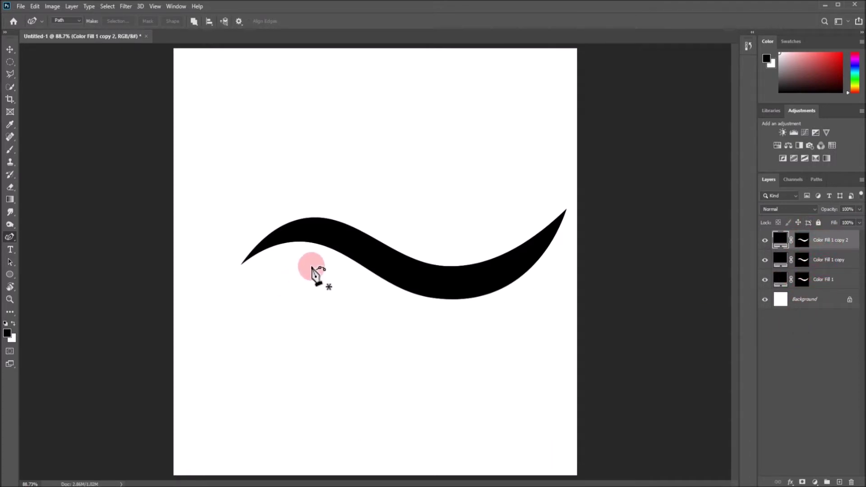
click(9, 48)
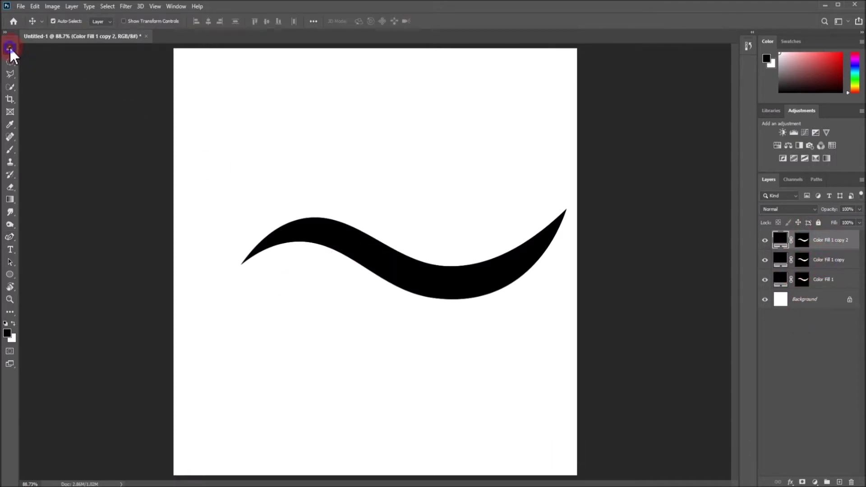
Turn off Auto-Select and drag one wave copy down evenly below the original
ctrl+click(438, 282)
drag(437, 280, 434, 323)
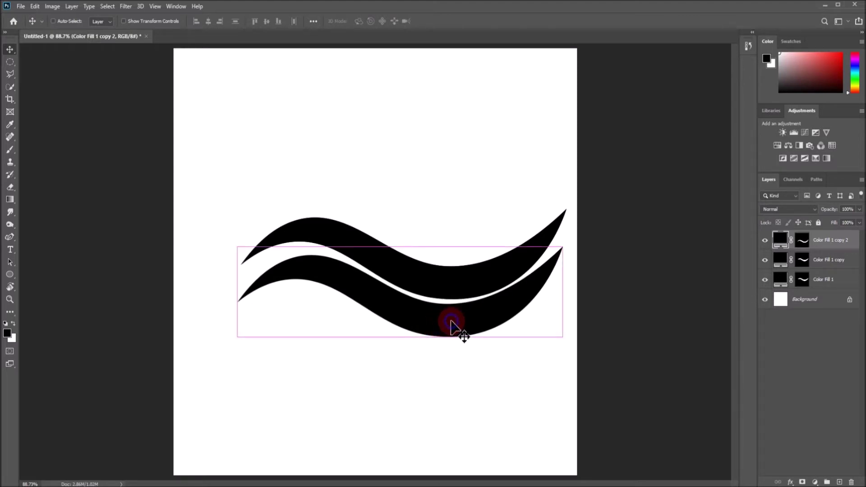
drag(451, 322, 453, 321)
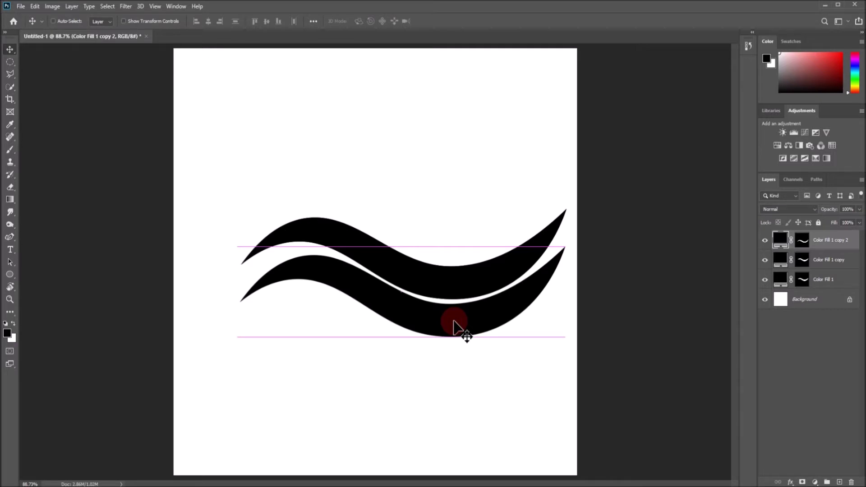
mouse_move(454, 322)
mouse_down()
mouse_move(515, 327)
mouse_move(451, 288)
mouse_up()
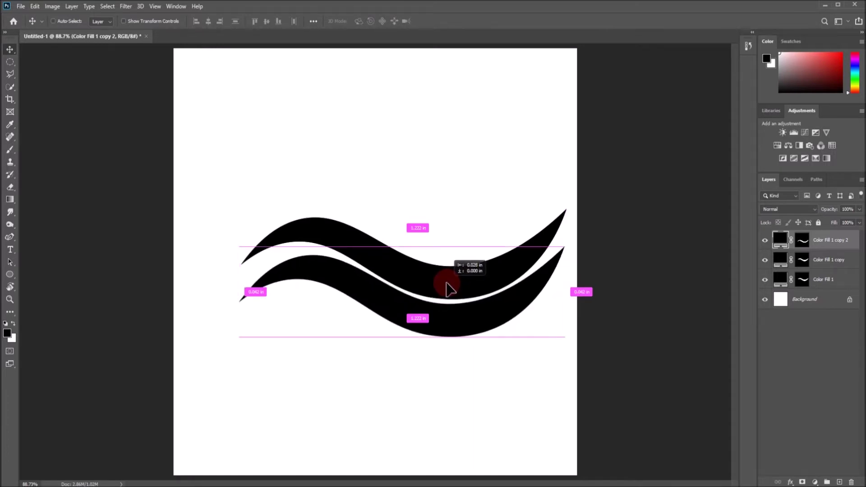
drag(451, 287, 446, 360)
Place the Color Fill 1 copy wave as the third wave, checking equal spacing
click(772, 266)
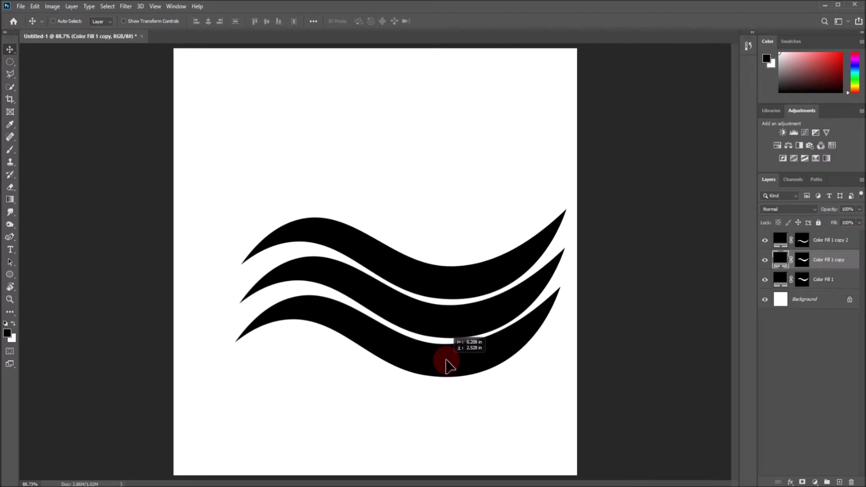
drag(450, 366, 449, 366)
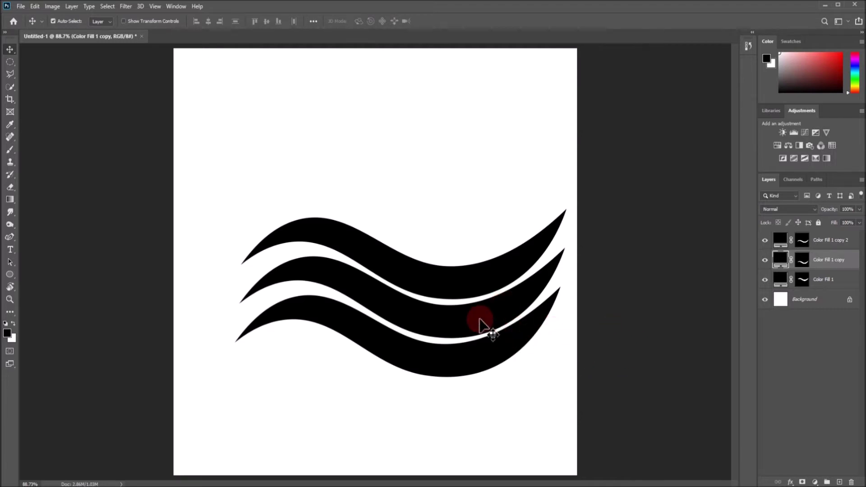
key(ctrl)
click(518, 307)
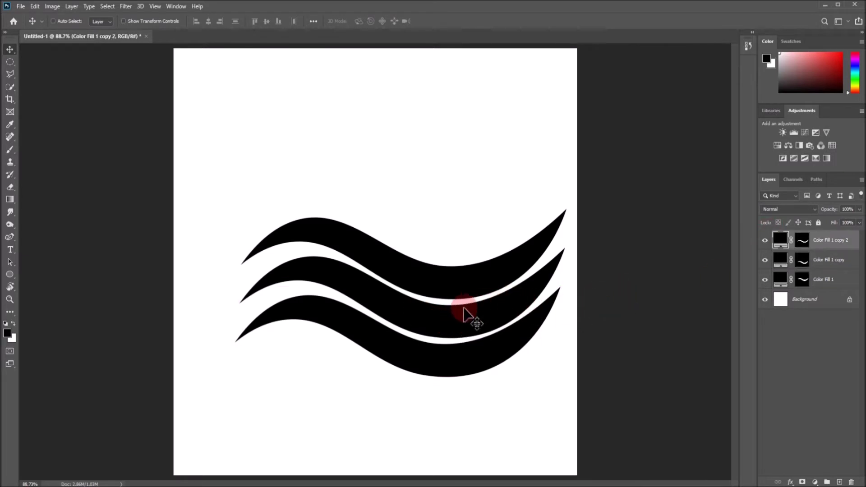
key(ctrl+t)
Rotate the middle wave slightly and shift it a little left and up
drag(578, 218, 561, 246)
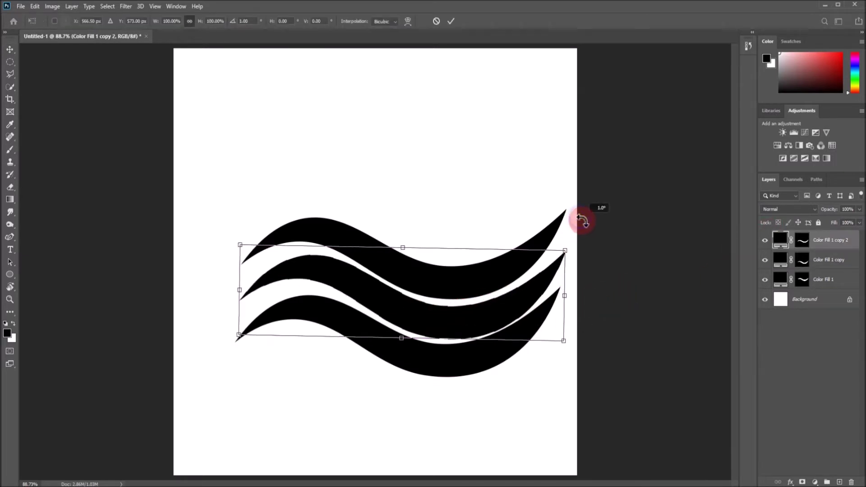
drag(491, 306, 487, 310)
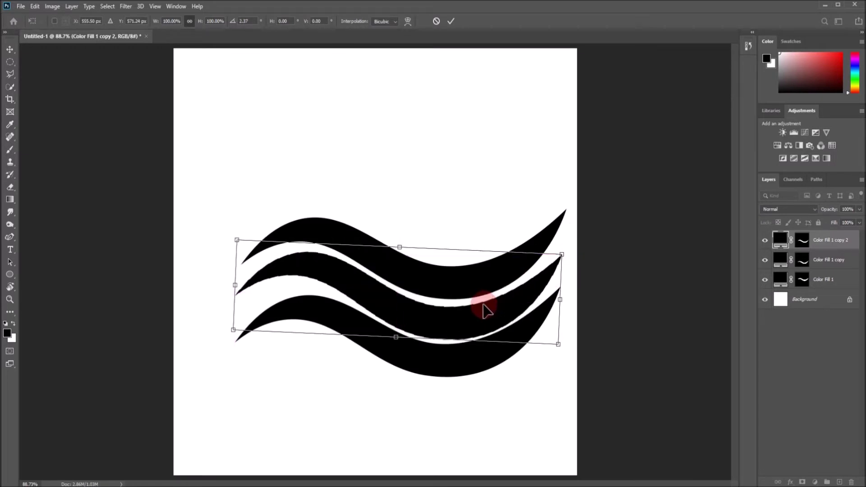
click(451, 21)
Rotate the bottom wave to 1.72° and nudge it slightly left and up
click(459, 367)
key(ctrl+t)
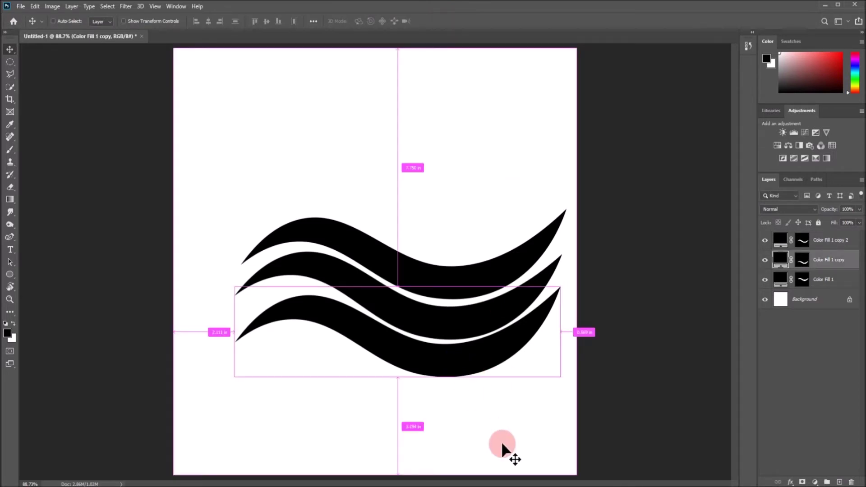
drag(586, 261, 592, 275)
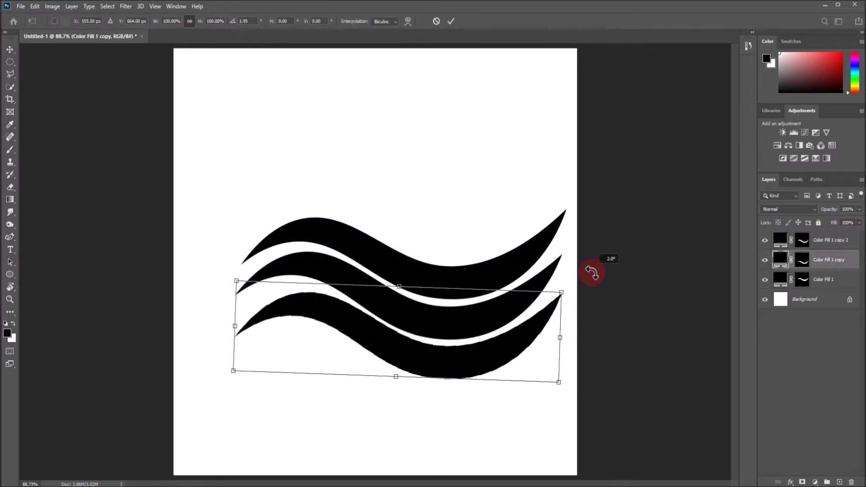
double_click(474, 356)
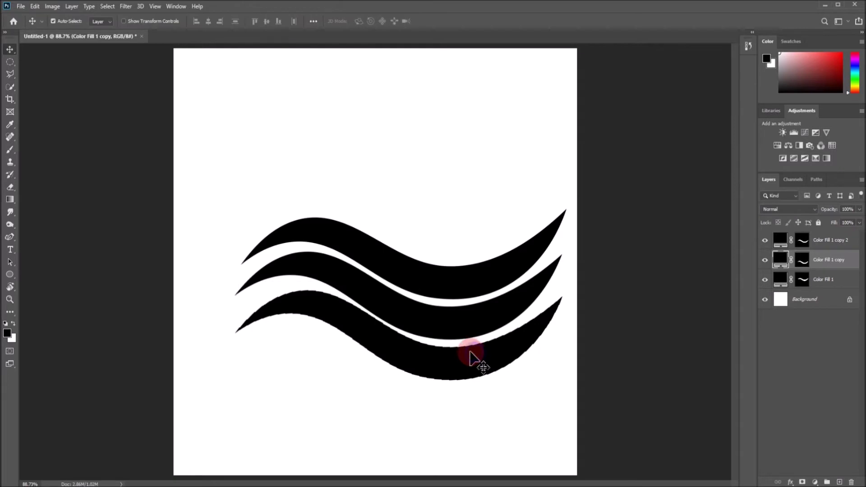
key(ctrl+t)
drag(474, 359, 470, 355)
drag(583, 281, 586, 291)
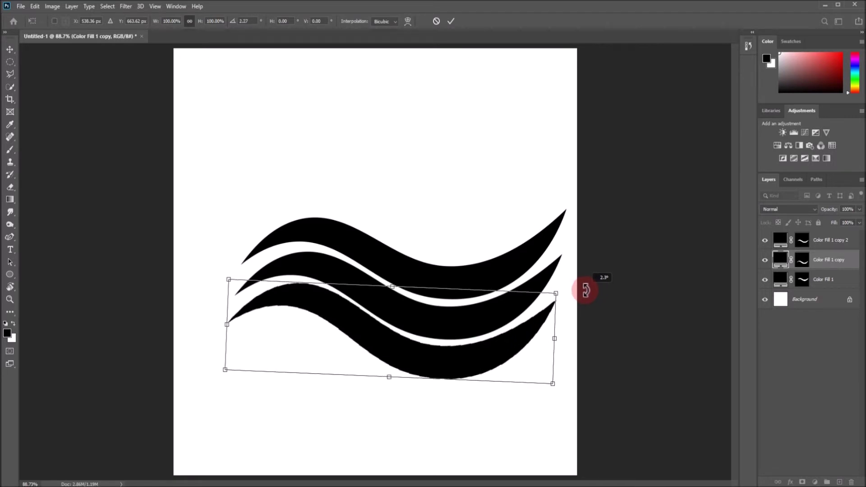
drag(585, 291, 586, 289)
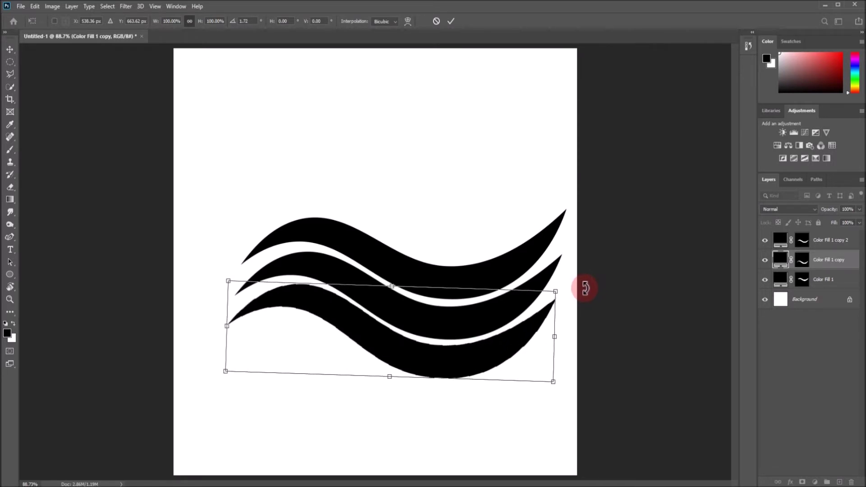
click(452, 21)
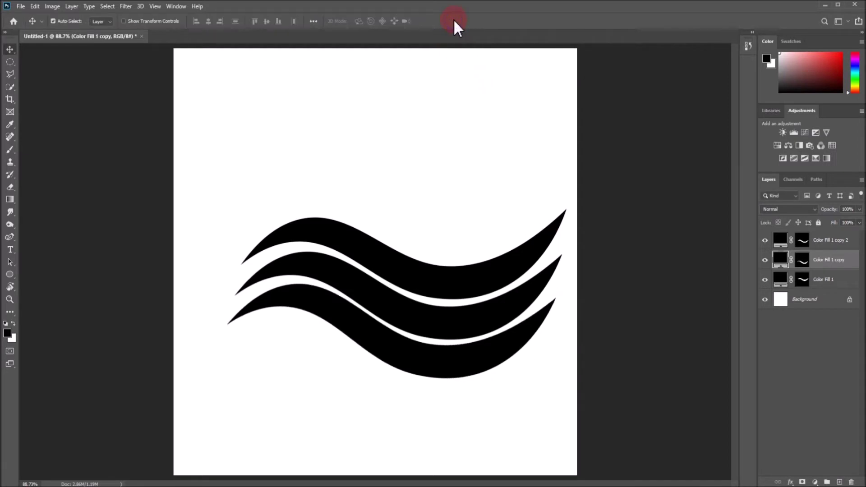
Select the three Color Fill wave layers and merge them into one layer
click(781, 281)
shift+click(778, 243)
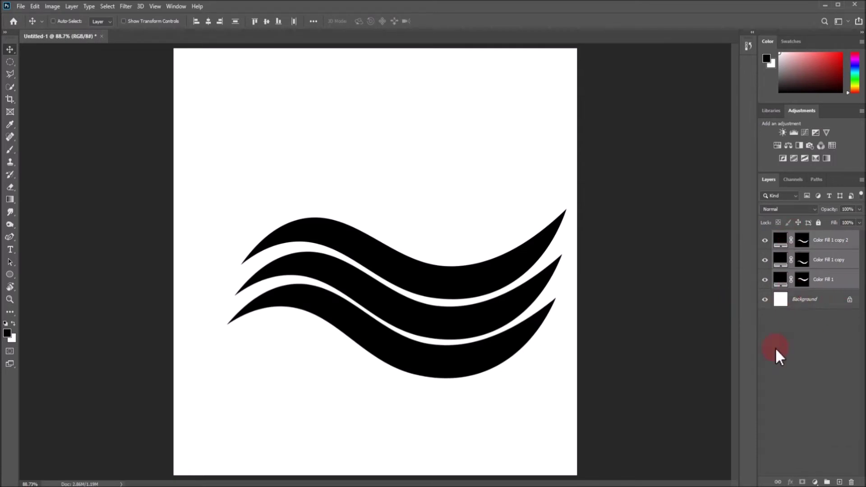
key(ctrl+e)
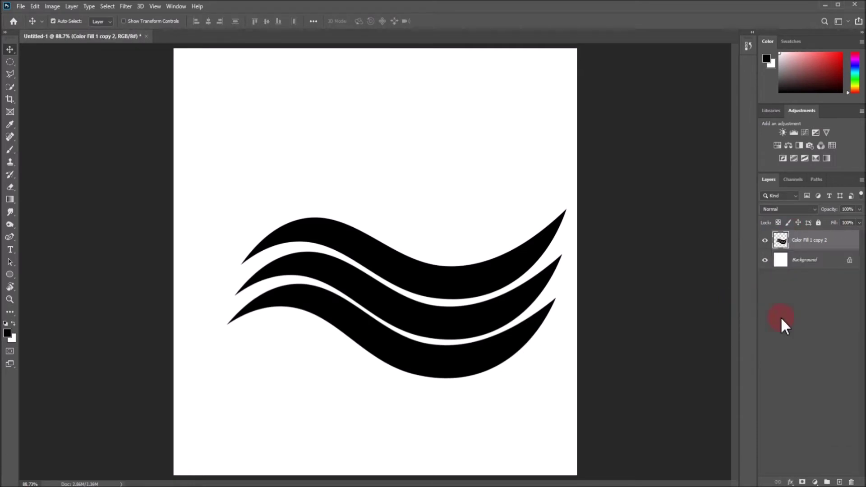
Drag the merged waves right so they sit mostly off the page's right edge
drag(781, 241, 441, 303)
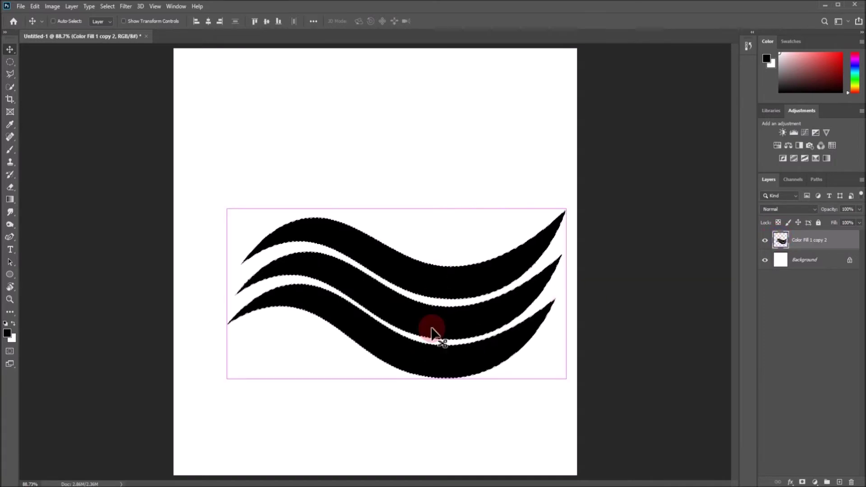
ctrl+click(472, 318)
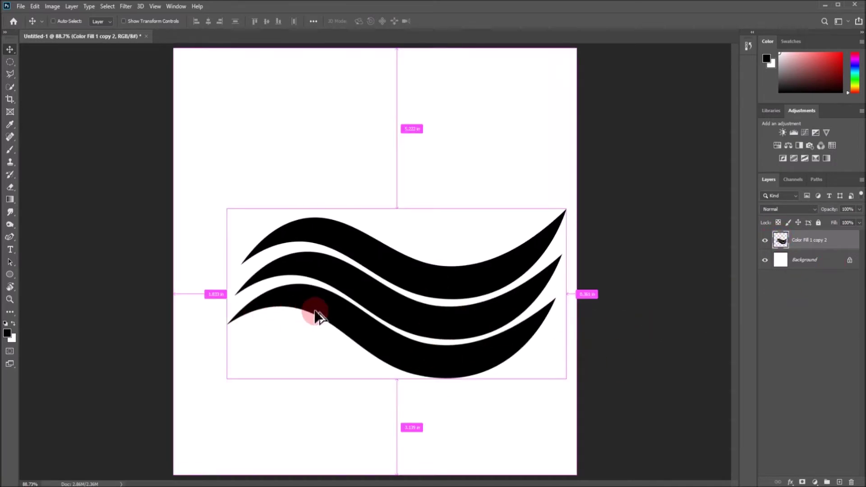
alt+scroll(356, 305, down, 1)
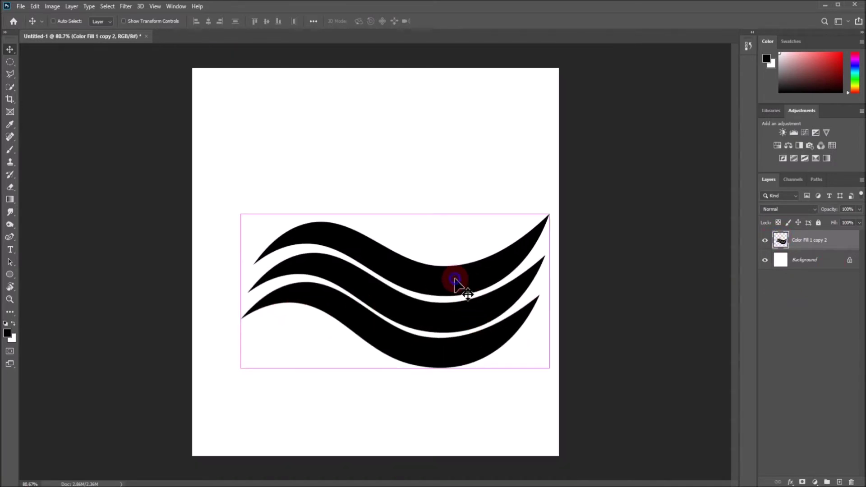
drag(455, 279, 669, 303)
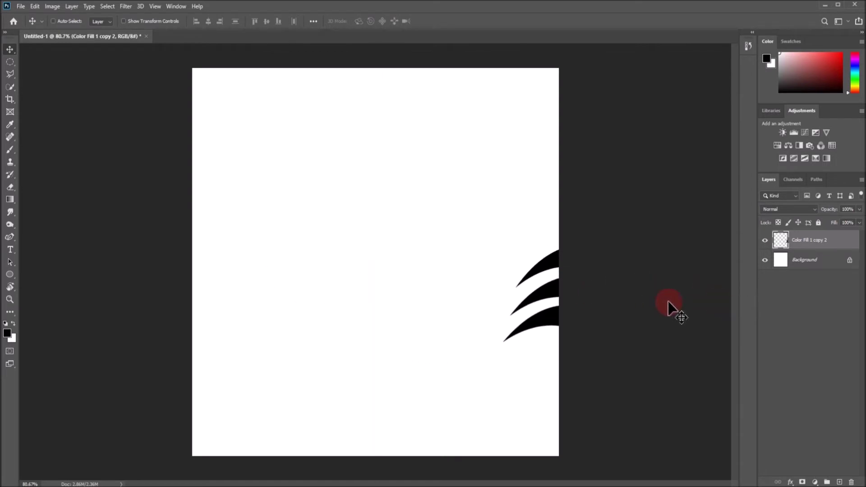
key(ctrl)
Add a 680 pt American Lemon 'E' text layer and move it toward the page centre
click(10, 250)
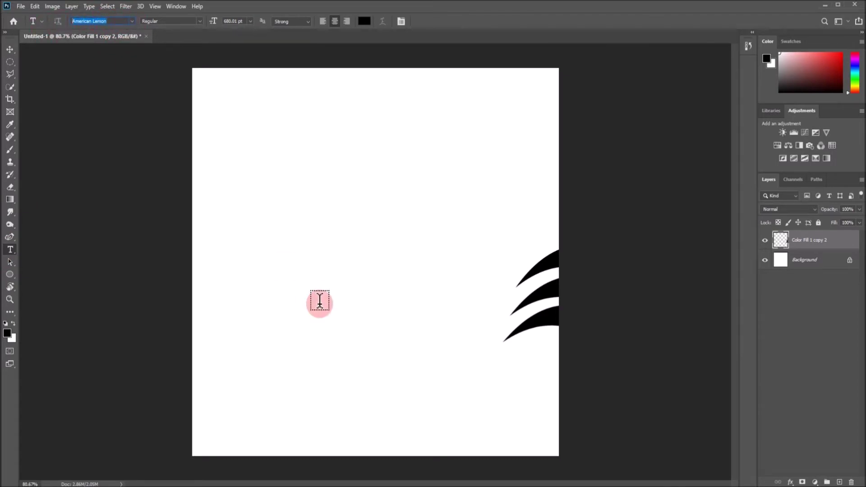
click(313, 283)
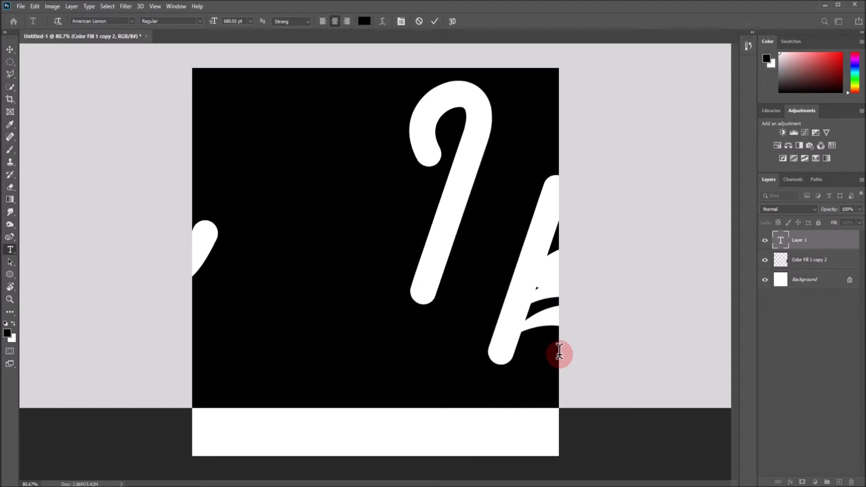
text(E)
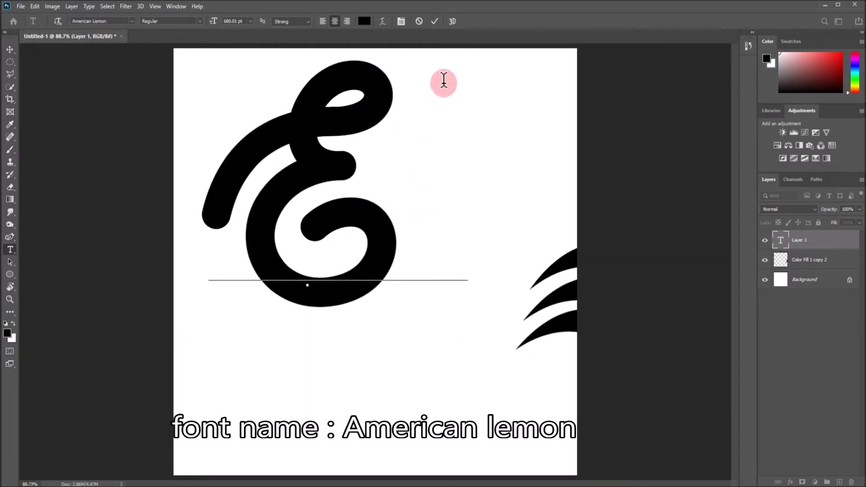
click(435, 22)
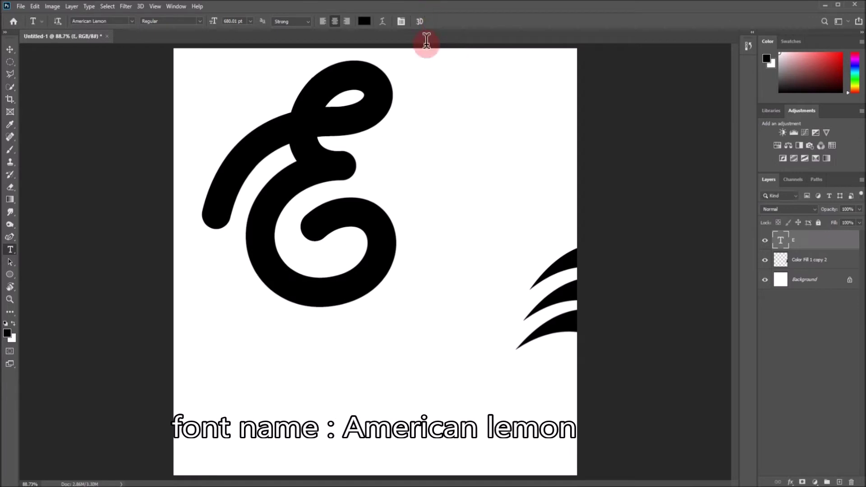
click(396, 267)
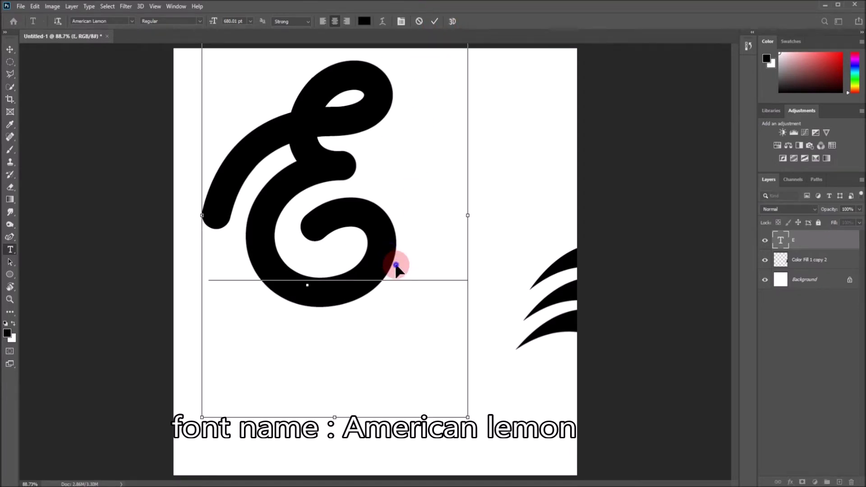
click(434, 21)
drag(367, 111, 421, 195)
ctrl+click(571, 261)
Drag the merged waves onto the E and scale them down with Free Transform
drag(571, 261, 280, 254)
key(ctrl+t)
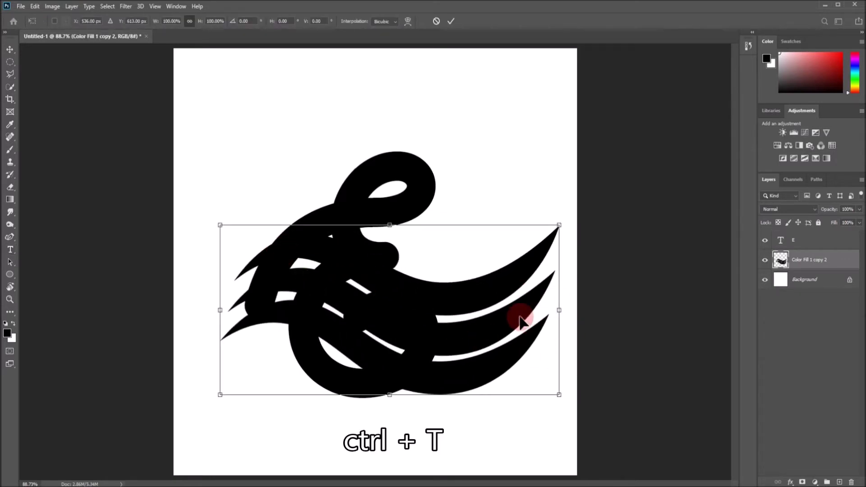
scroll(547, 310, up, 3)
mouse_move(572, 179)
mouse_down()
mouse_move(514, 204)
mouse_move(353, 338)
mouse_up()
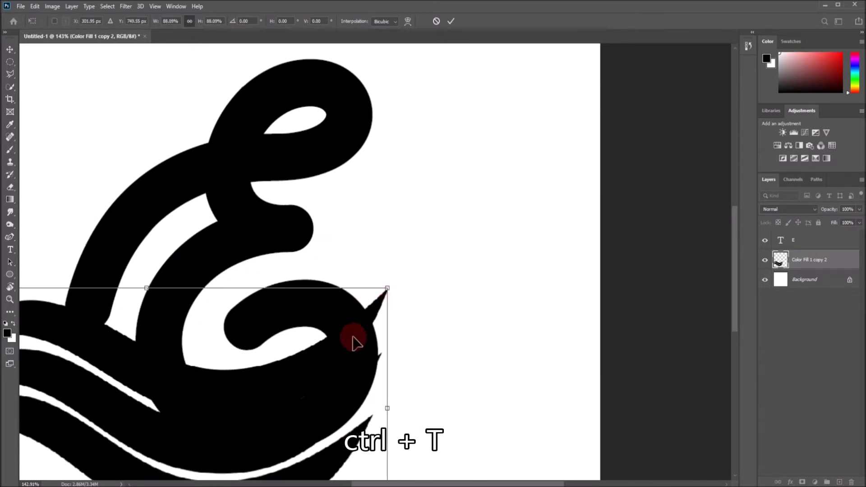
drag(487, 235, 507, 207)
mouse_move(387, 288)
mouse_down()
mouse_move(570, 131)
mouse_move(496, 187)
mouse_move(484, 216)
mouse_up()
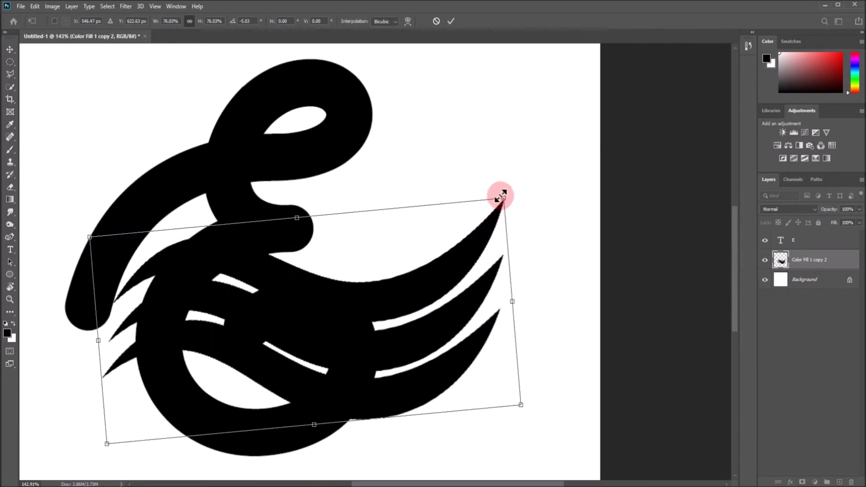
mouse_move(499, 205)
mouse_down()
mouse_move(551, 175)
mouse_move(464, 229)
mouse_move(494, 232)
mouse_move(545, 164)
mouse_move(534, 151)
mouse_move(425, 228)
mouse_move(470, 196)
mouse_move(376, 232)
mouse_up()
Fine-tune the wing to about 46% × 43% with a −1.49° tilt inside the E's middle
scroll(361, 219, up, 2)
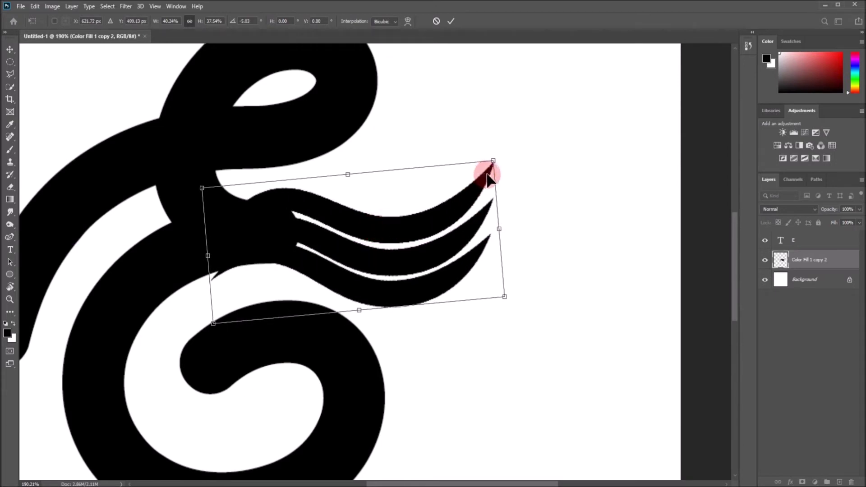
drag(459, 203, 453, 199)
drag(490, 156, 525, 141)
mouse_move(458, 184)
mouse_down()
mouse_move(446, 207)
mouse_move(451, 191)
mouse_up()
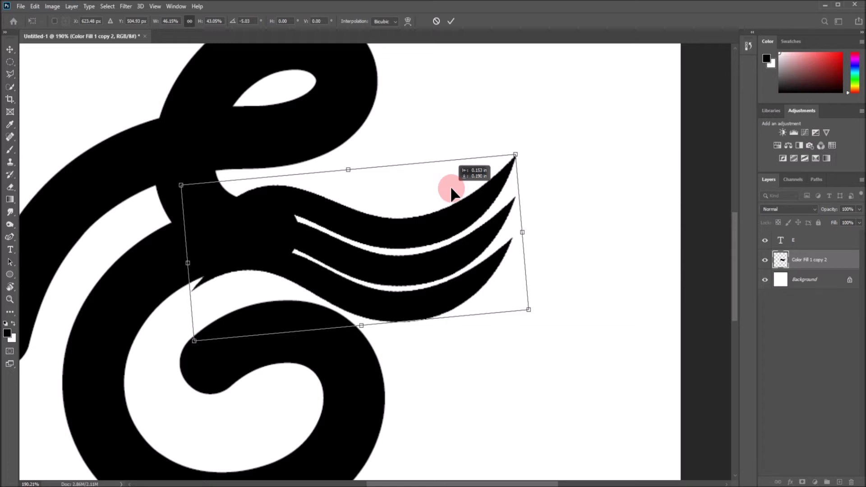
drag(452, 190, 452, 190)
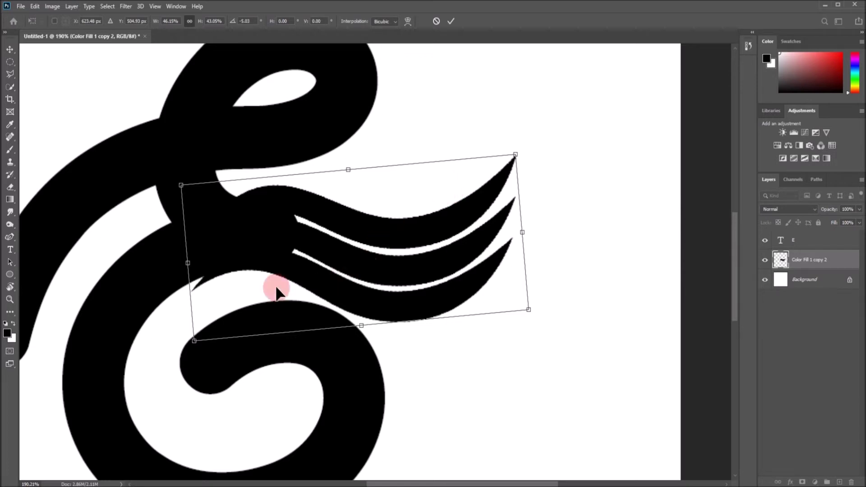
drag(587, 122, 581, 136)
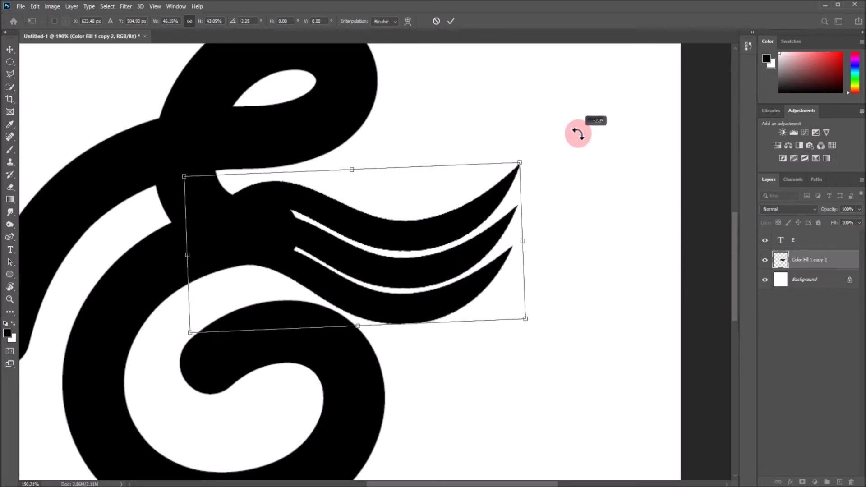
drag(418, 228, 423, 225)
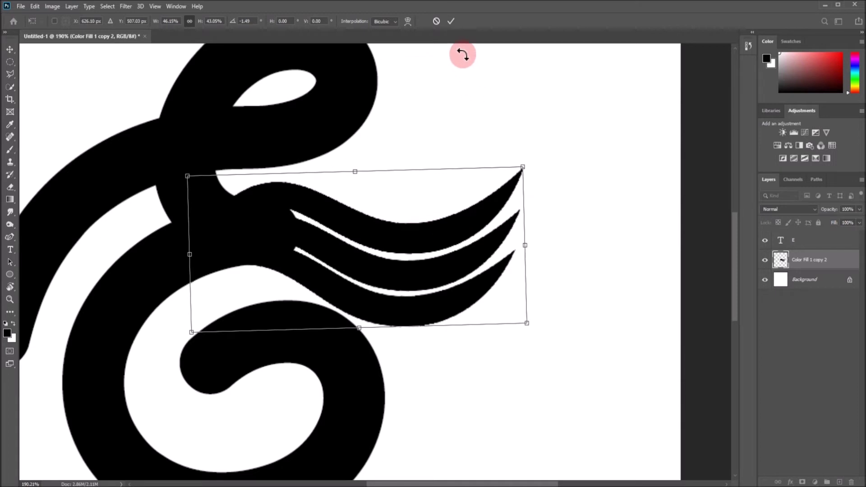
click(451, 21)
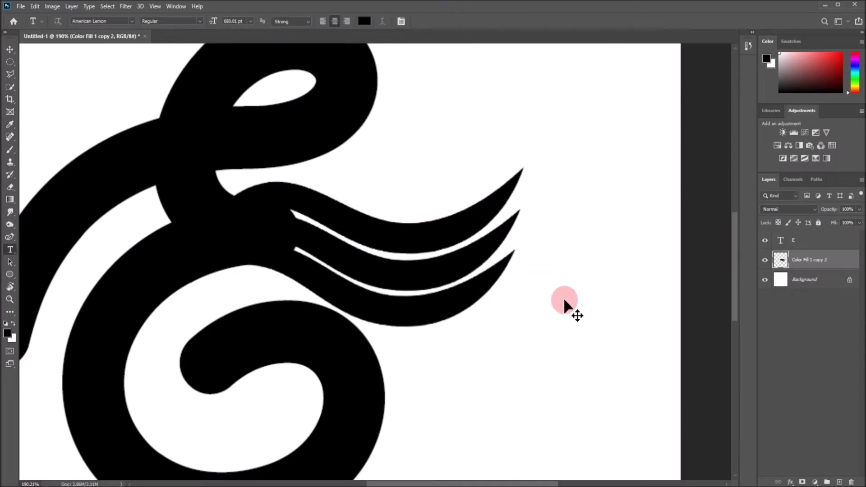
Merge the E and Color Fill 1 copy 2 layers into one layer named E
key(ctrl+0)
scroll(568, 307, down, 2)
scroll(568, 307, down, 1)
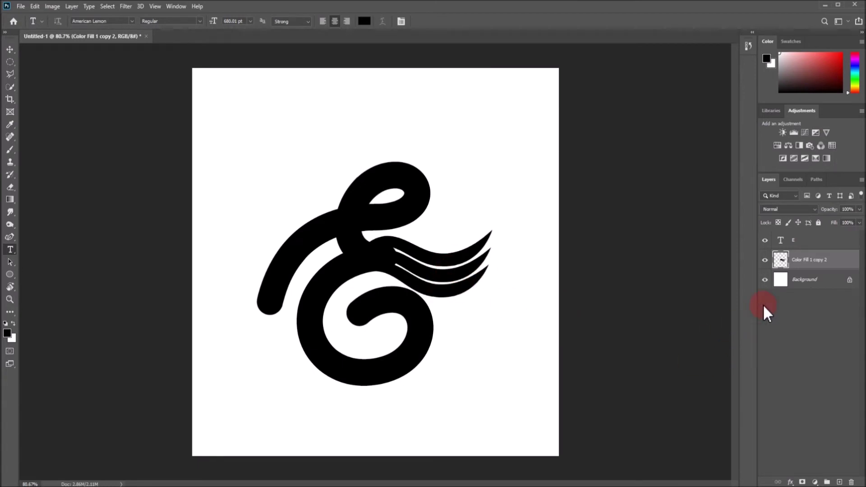
double_click(786, 241)
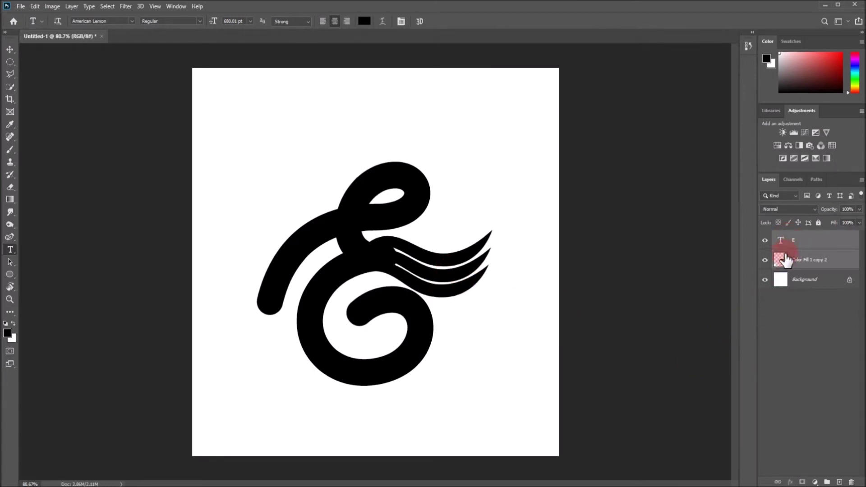
key(ctrl+e)
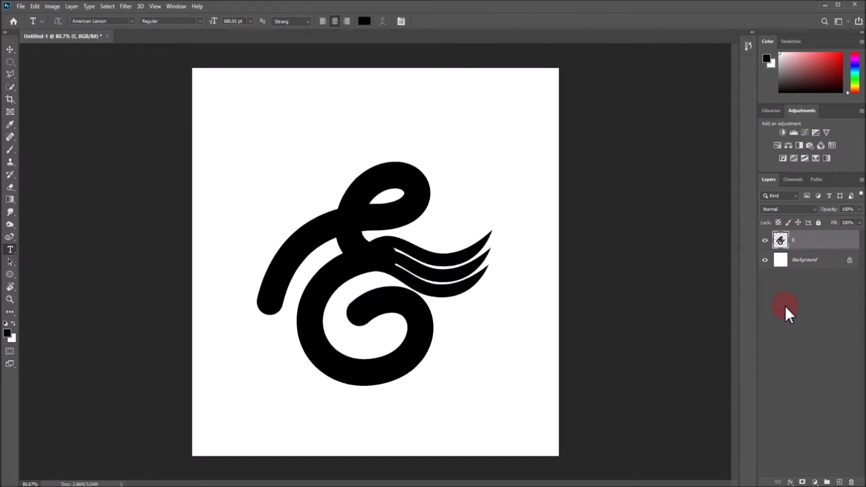
click(766, 261)
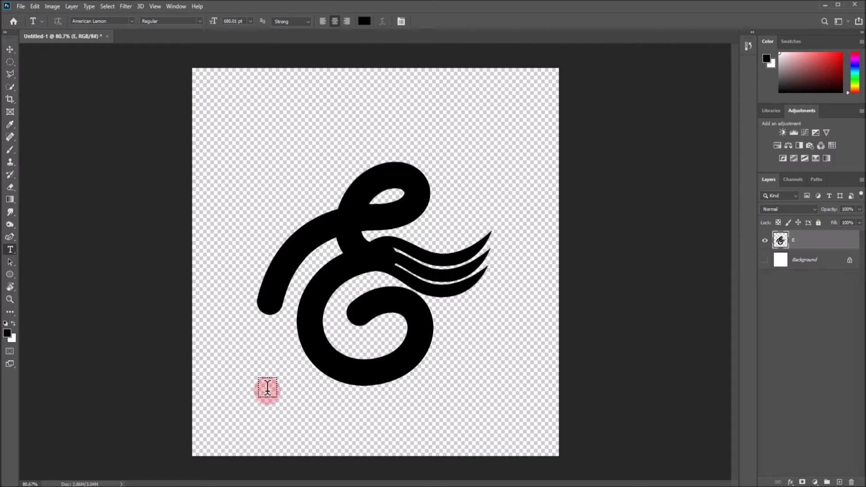
click(766, 260)
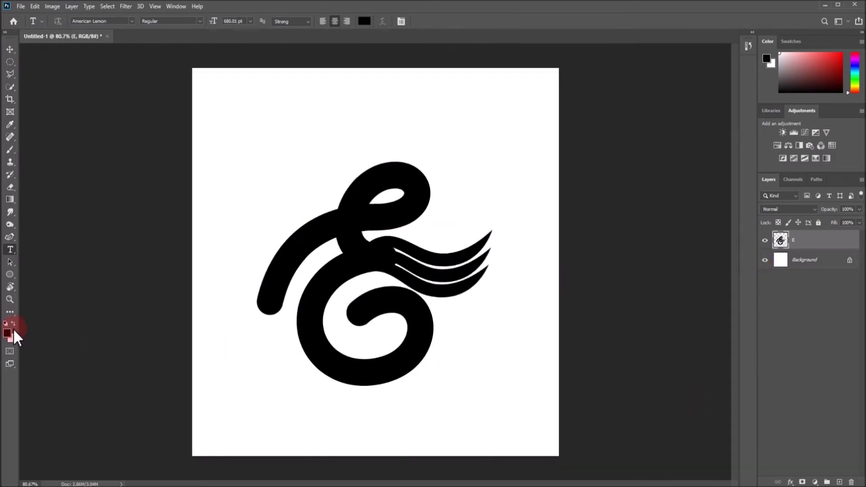
Pick purple #b91fec as a colour and swap it into the background slot
click(8, 334)
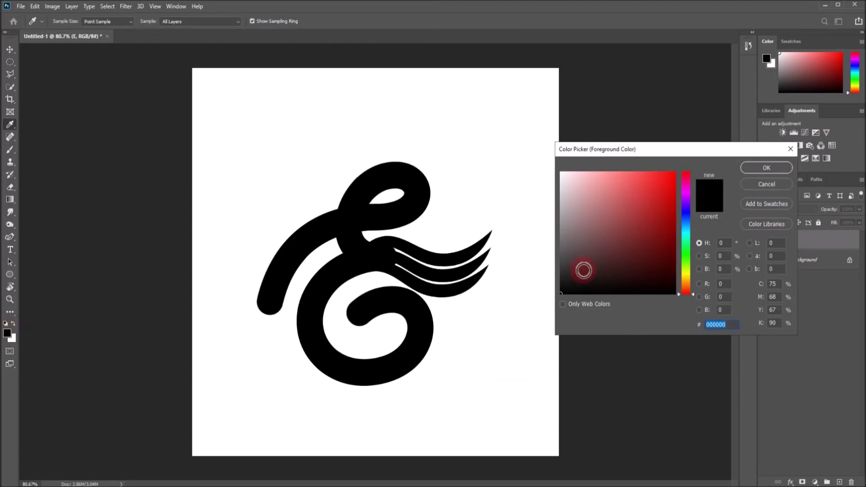
drag(692, 292, 693, 195)
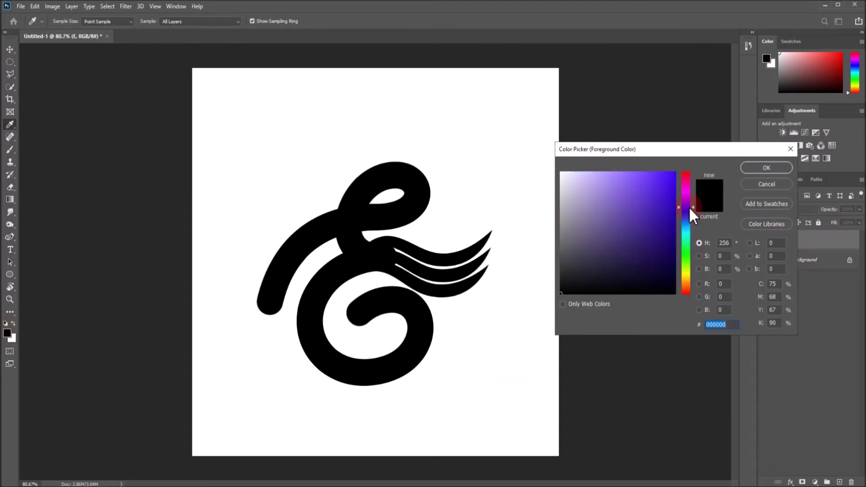
drag(650, 198, 658, 185)
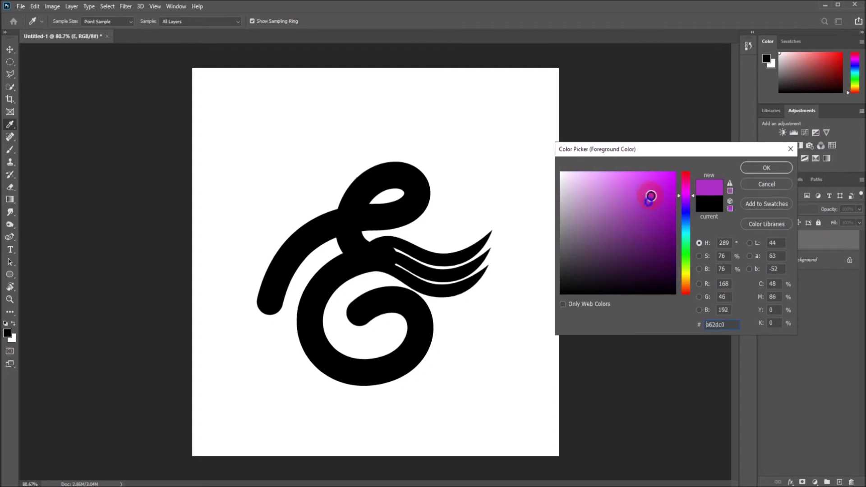
drag(692, 195, 660, 183)
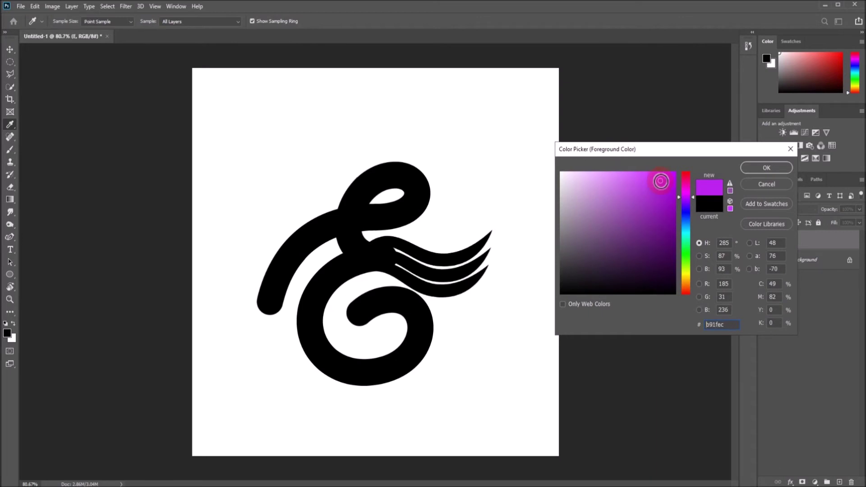
click(760, 166)
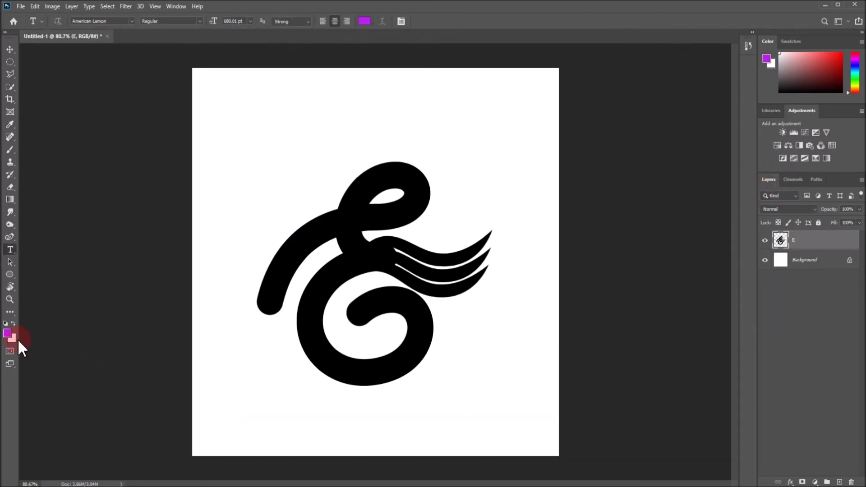
click(13, 324)
Set the foreground colour to blue #1983ef
click(7, 333)
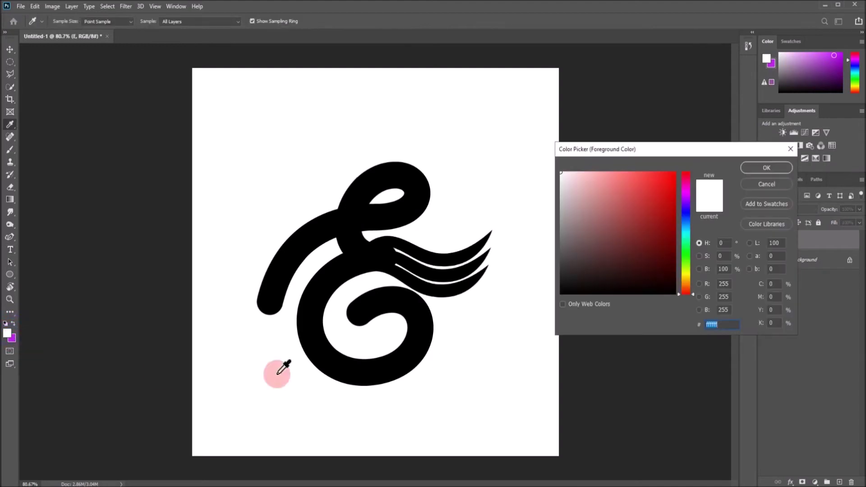
drag(694, 296, 690, 224)
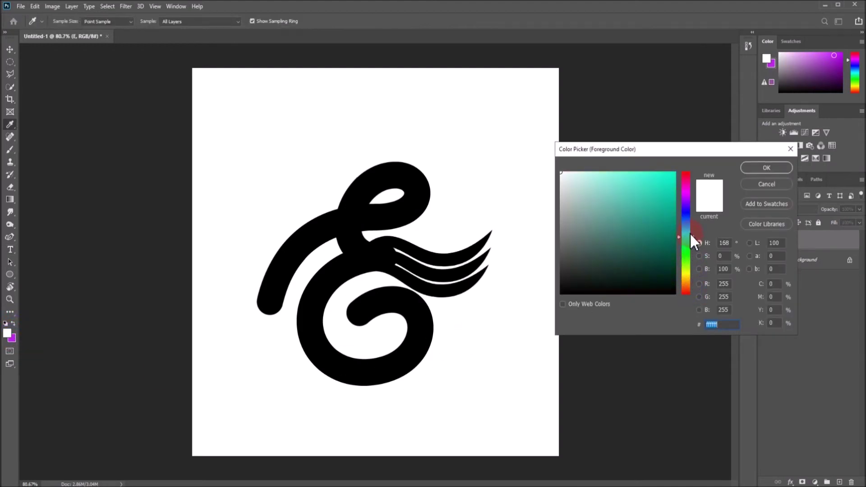
drag(689, 223, 688, 222)
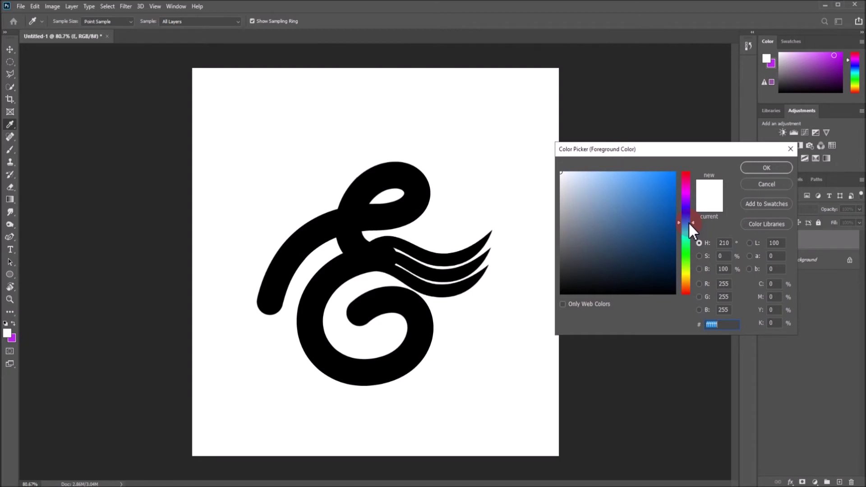
click(649, 185)
drag(648, 185, 659, 178)
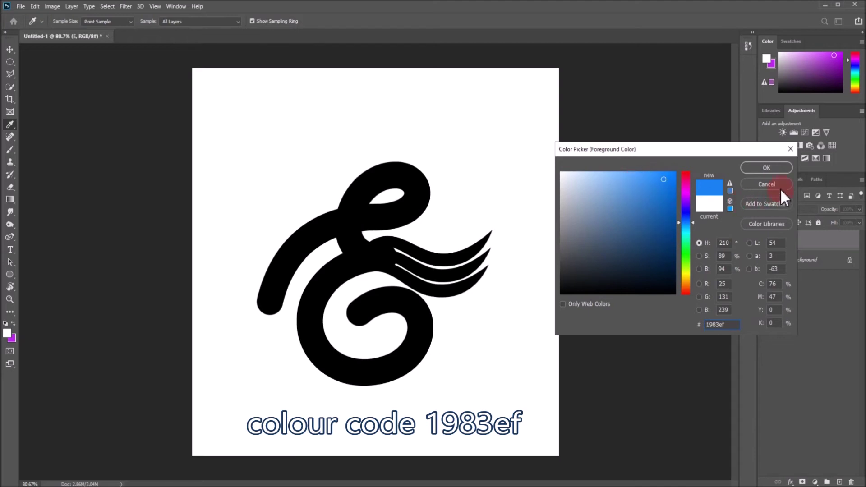
click(758, 167)
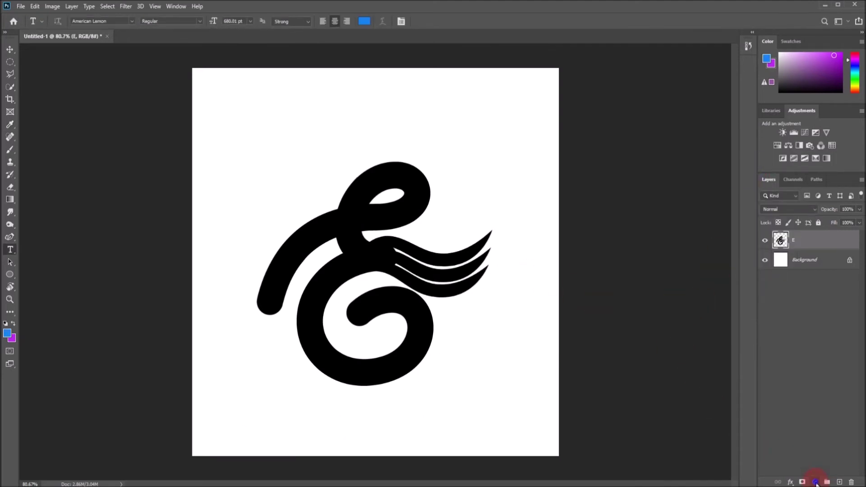
Add a Gradient Fill layer using the Basics foreground-to-background preset
click(815, 482)
click(824, 323)
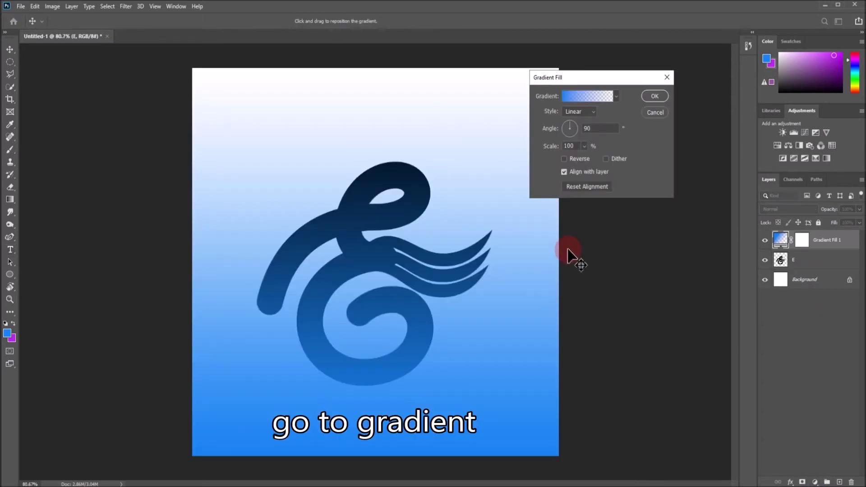
click(616, 96)
click(560, 115)
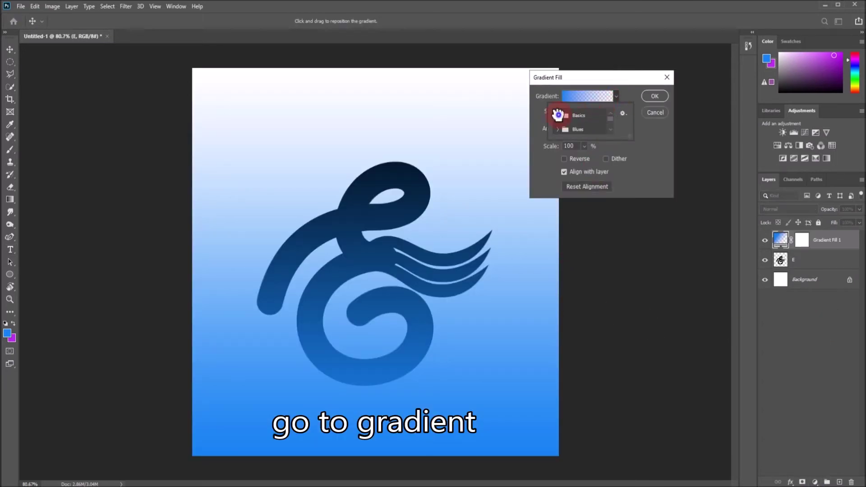
double_click(568, 129)
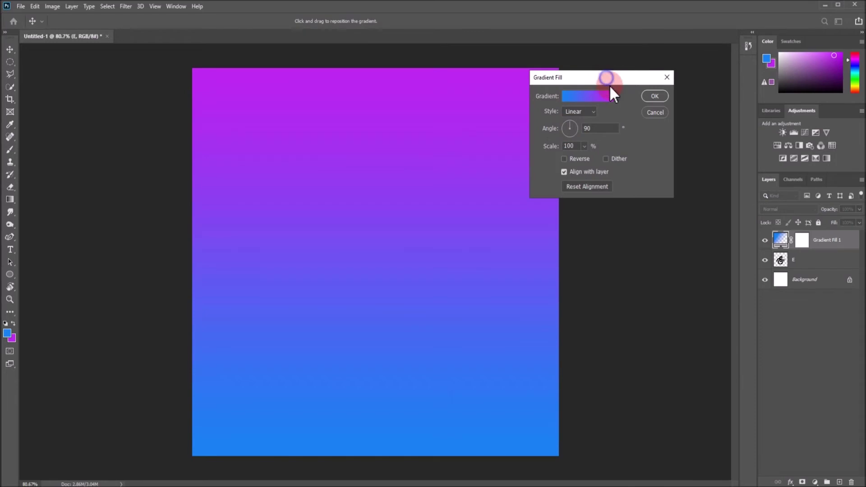
click(657, 96)
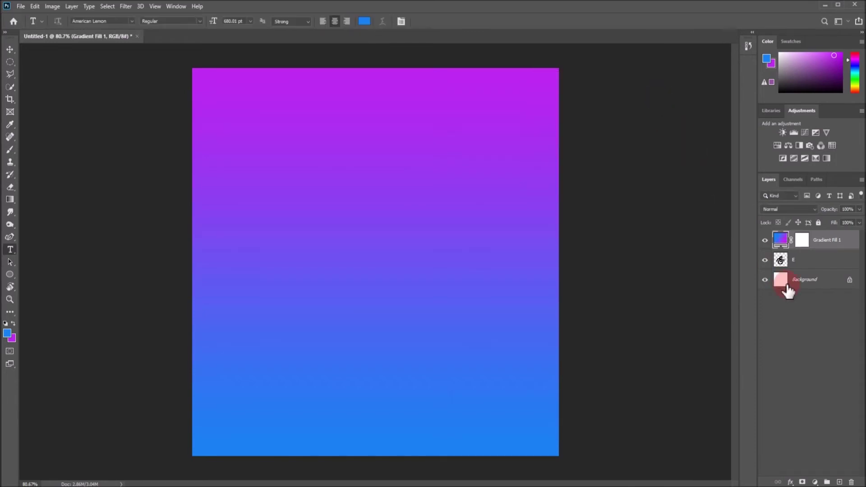
Clip the gradient fill to the E layer as a clipping mask
alt+click(785, 249)
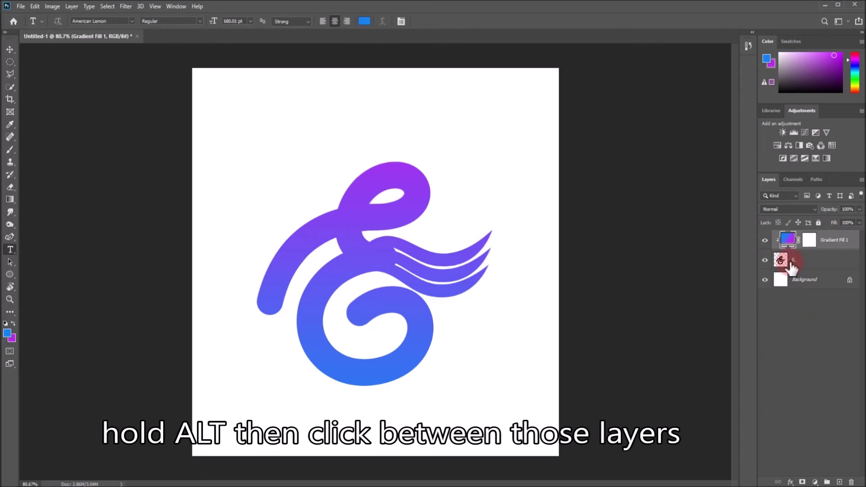
alt+click(793, 267)
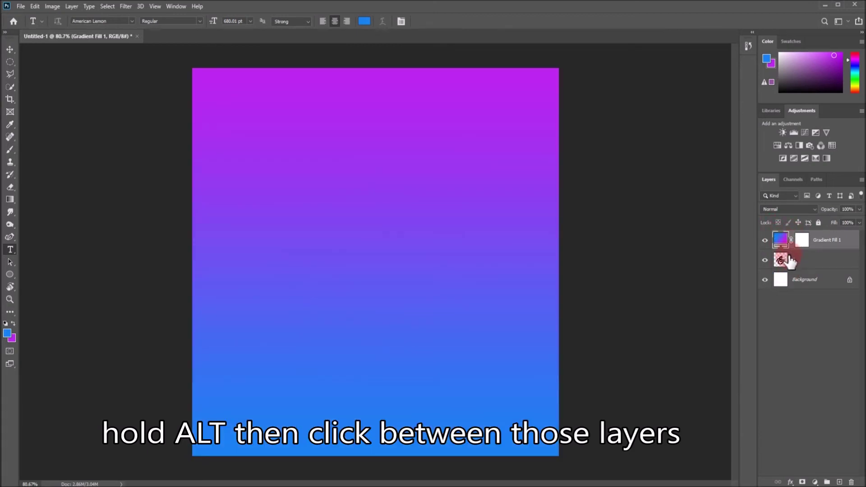
alt+click(788, 247)
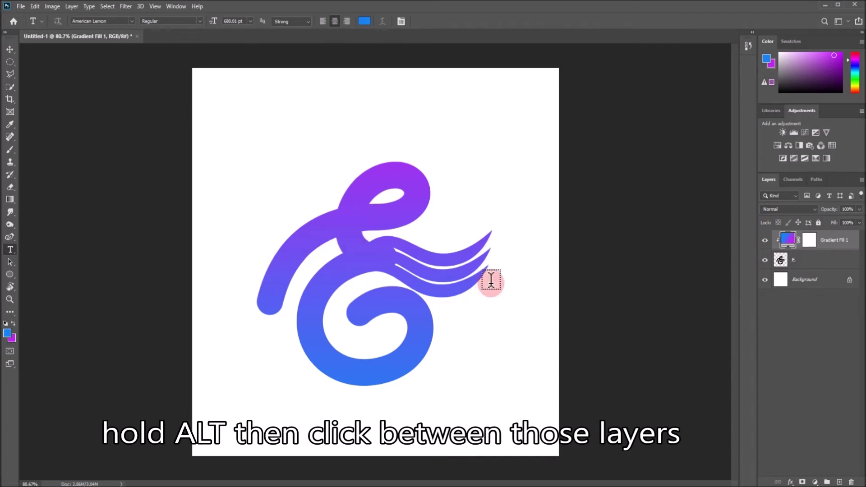
double_click(788, 240)
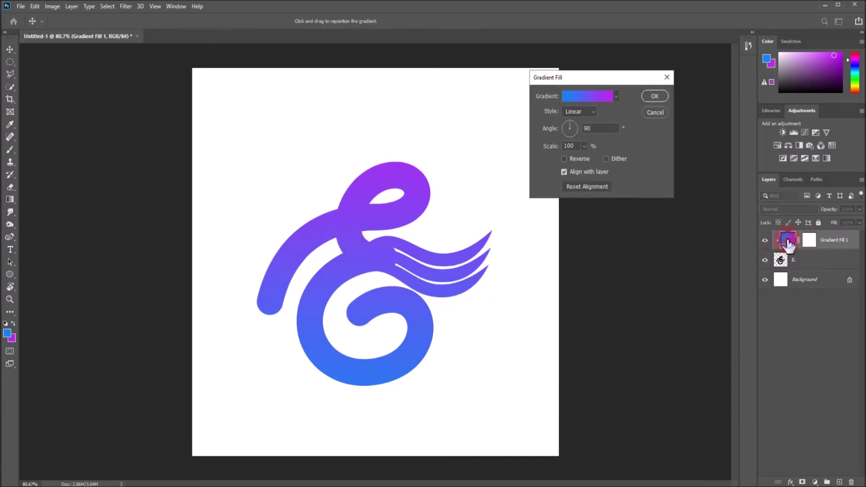
Keep the Linear style and reduce the Gradient Fill scale to 50%
click(572, 112)
click(582, 110)
mouse_move(538, 145)
mouse_down()
mouse_move(510, 149)
mouse_move(550, 149)
mouse_up()
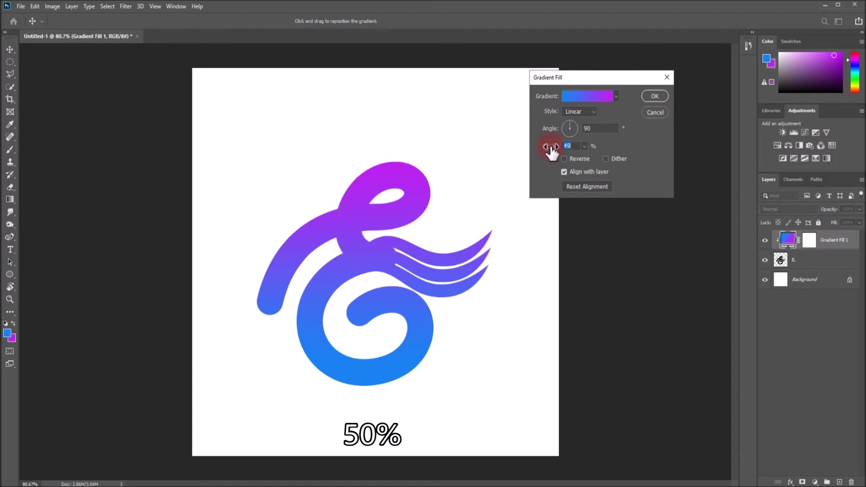
drag(553, 150, 551, 150)
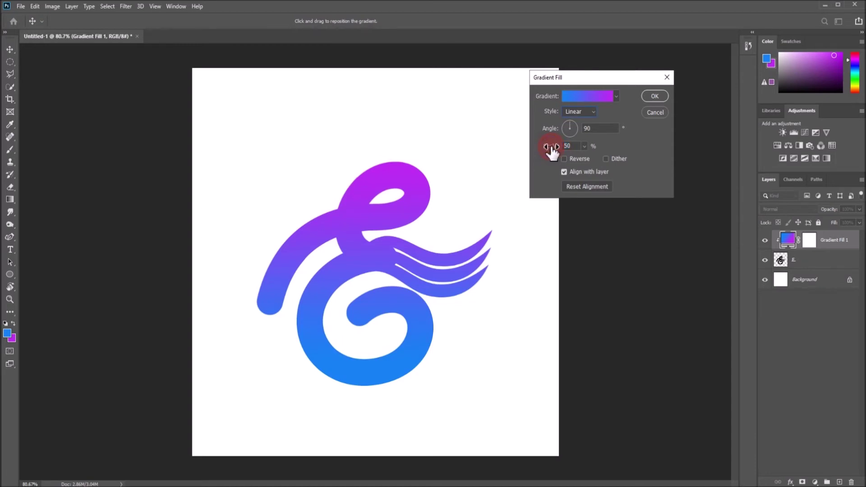
drag(374, 262, 405, 264)
click(663, 99)
key(t)
shift+click(781, 266)
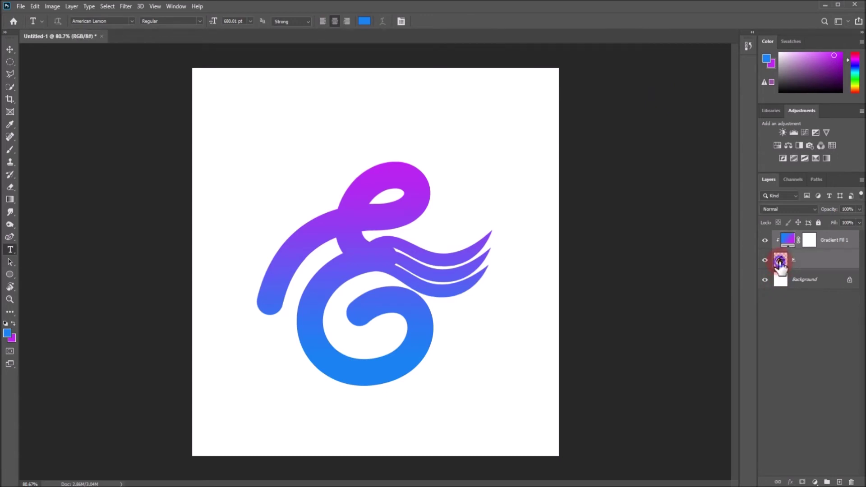
Merge the gradient into the E, narrow it to about 94.6% width, and shift it up-right
key(ctrl+e)
key(ctrl+t)
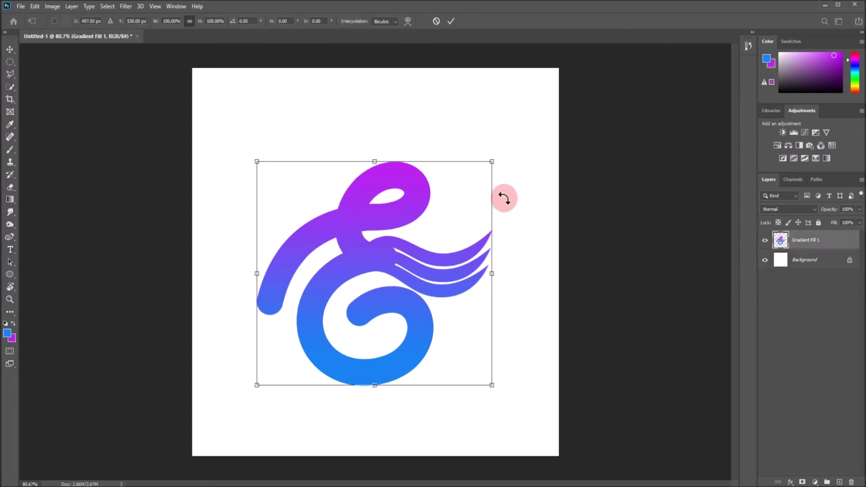
drag(492, 273, 482, 271)
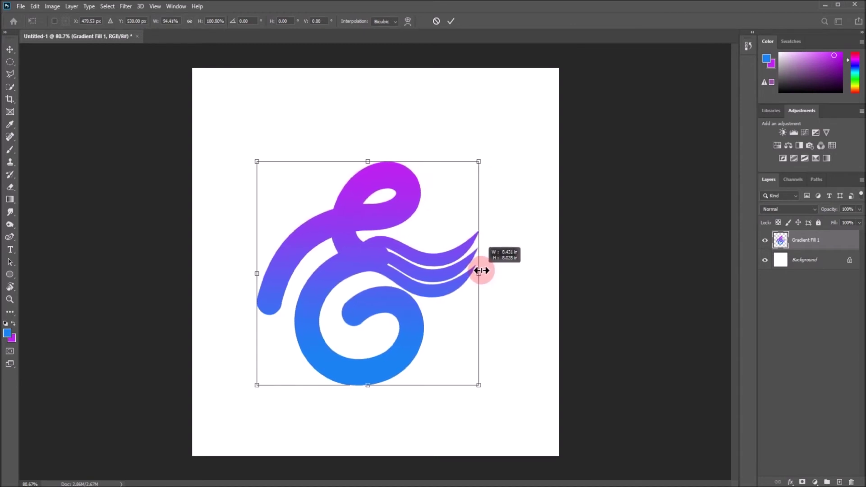
drag(482, 270, 479, 273)
drag(426, 260, 441, 250)
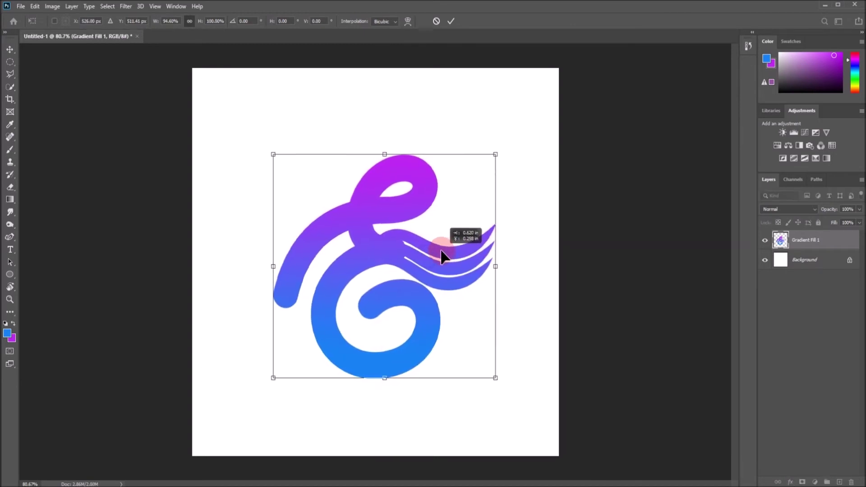
click(451, 21)
key(t)
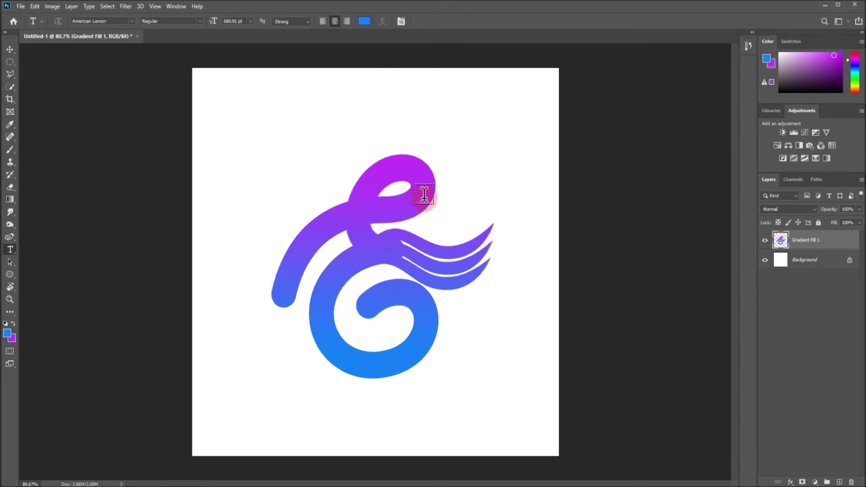
Open '3d glass window logo mockup.psd' from the MOK folder via File > Open
click(20, 6)
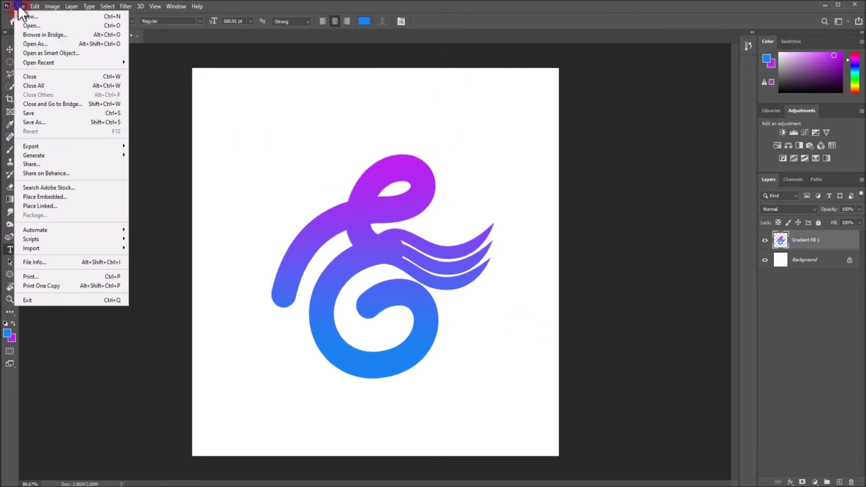
click(29, 25)
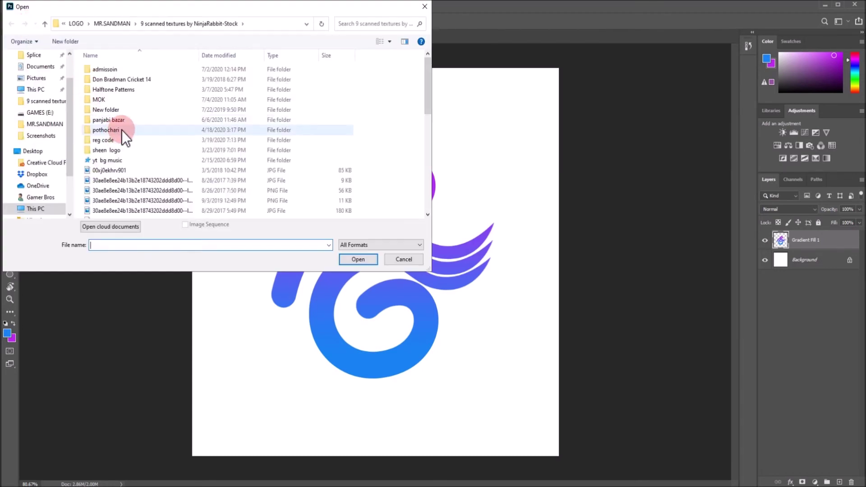
click(105, 101)
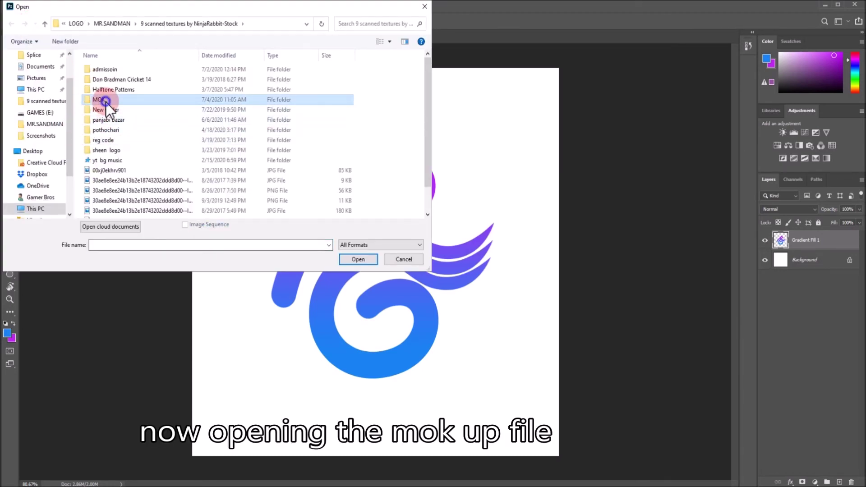
double_click(106, 100)
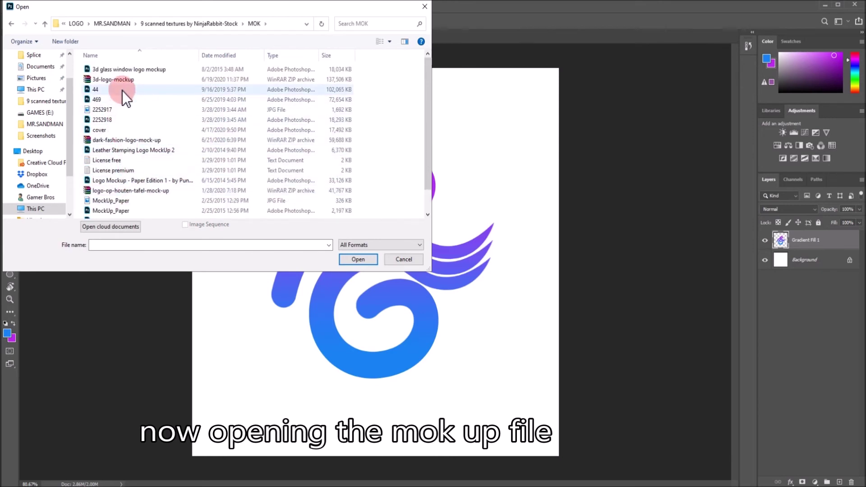
double_click(126, 70)
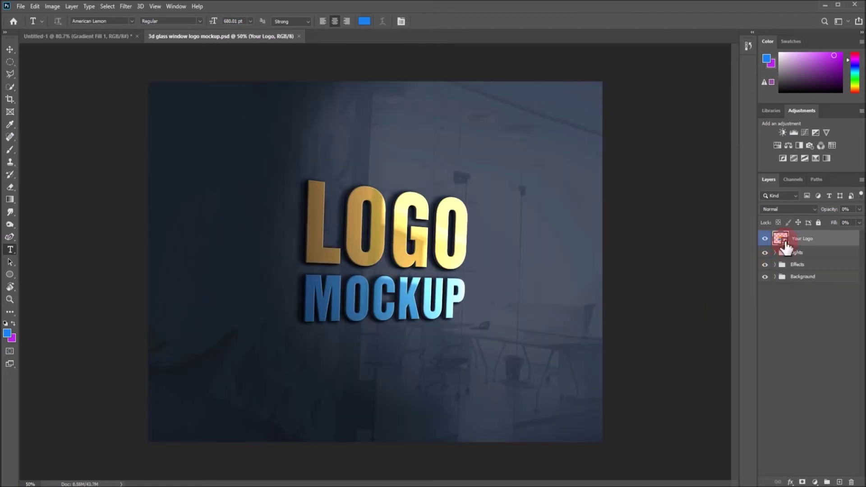
Inside the Your Logo smart object, add an empty Layer 1 and delete the Preview logo layer
double_click(785, 243)
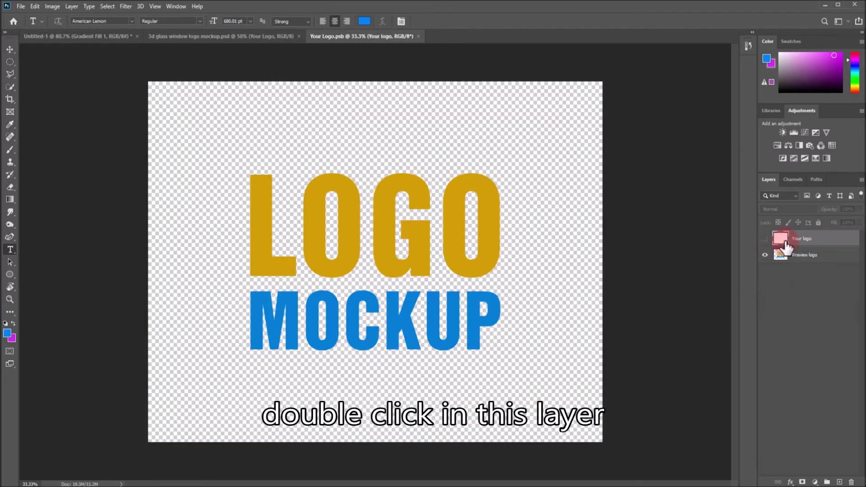
click(782, 257)
double_click(831, 255)
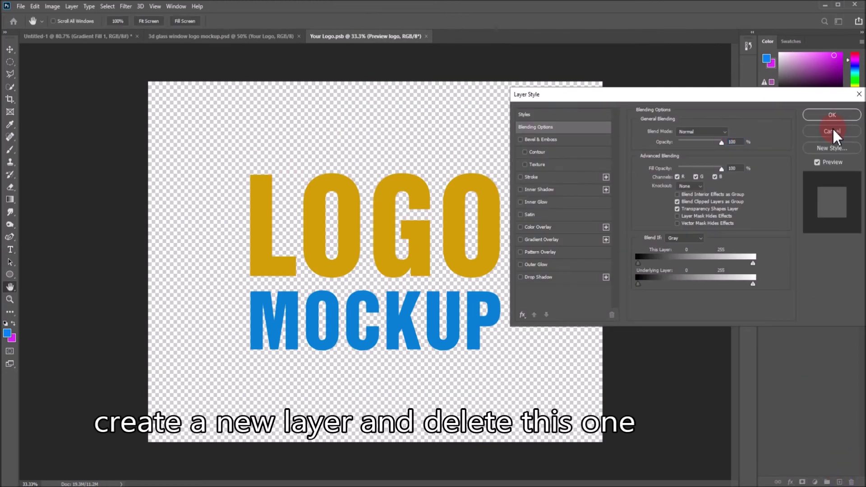
click(832, 131)
click(840, 482)
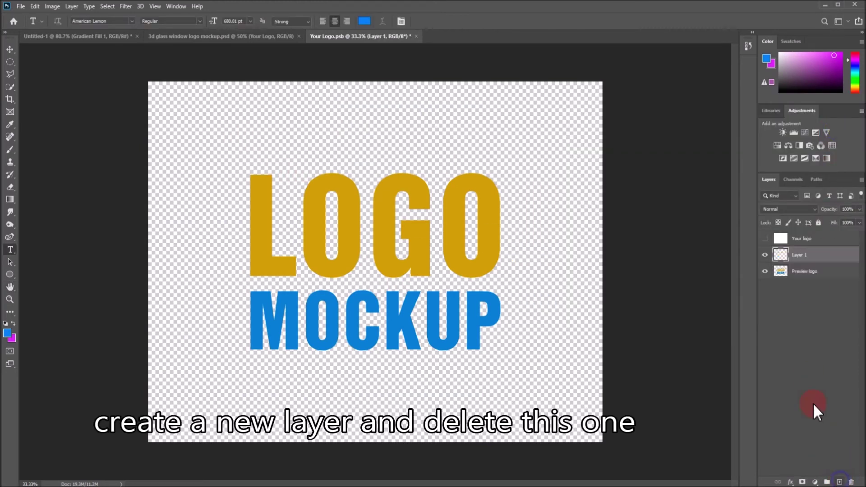
click(786, 270)
key(Delete)
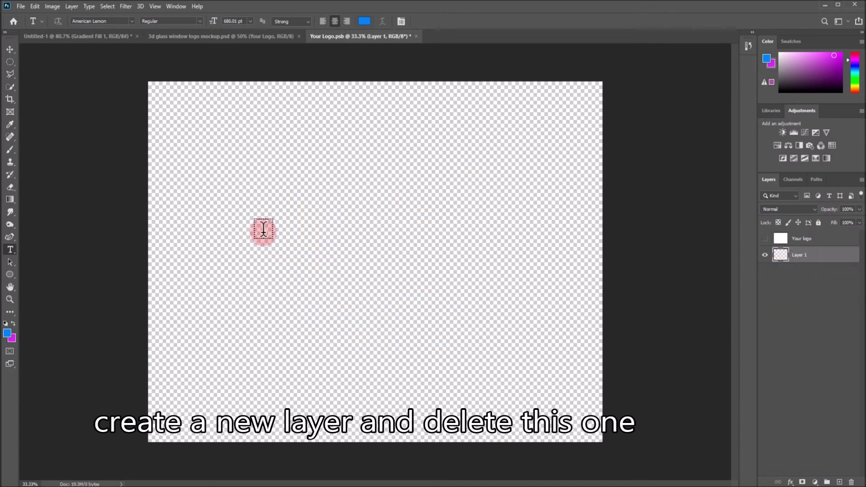
click(108, 38)
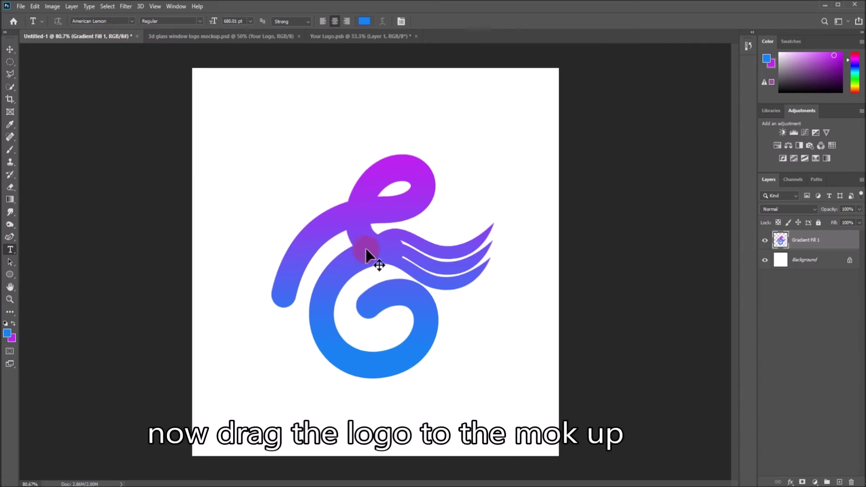
Drag the gradient E logo into Your Logo.psb and scale it up to about 243%
drag(366, 250, 366, 63)
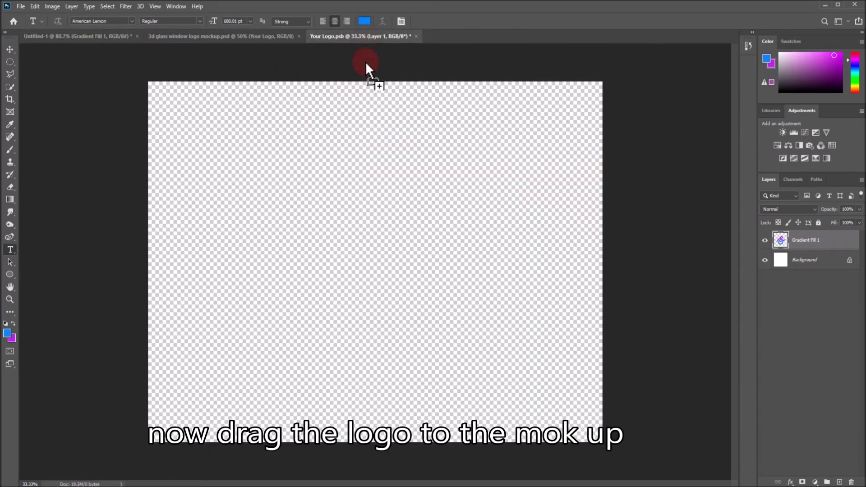
drag(365, 64, 366, 267)
key(ctrl+t)
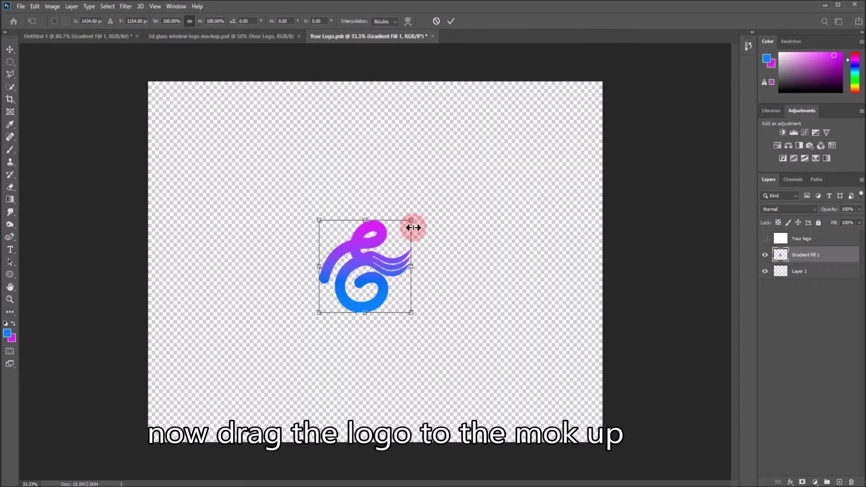
drag(411, 222, 515, 135)
drag(445, 188, 413, 212)
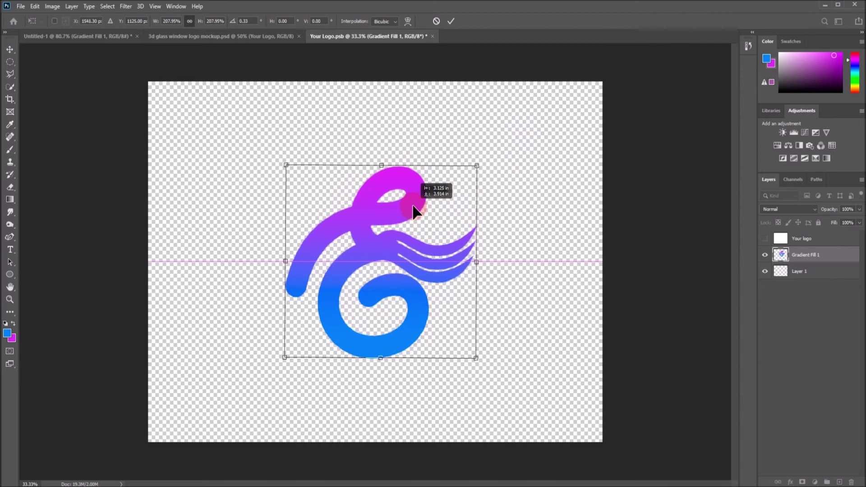
drag(475, 165, 487, 151)
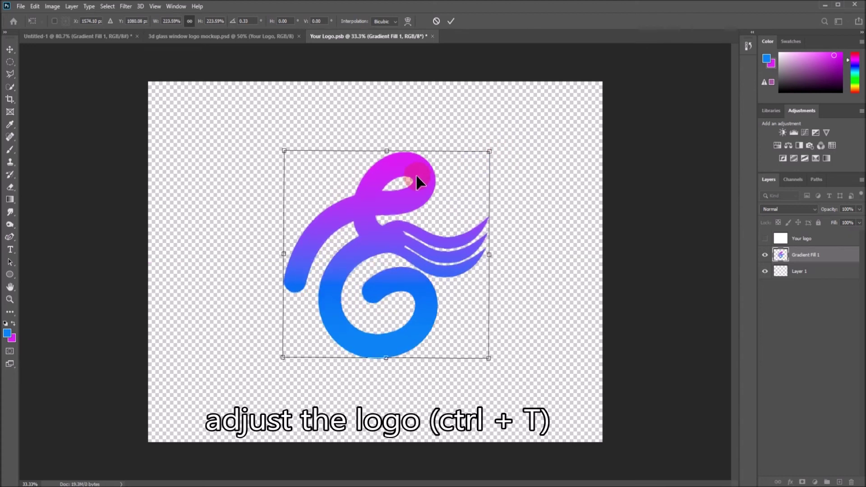
drag(420, 180, 414, 183)
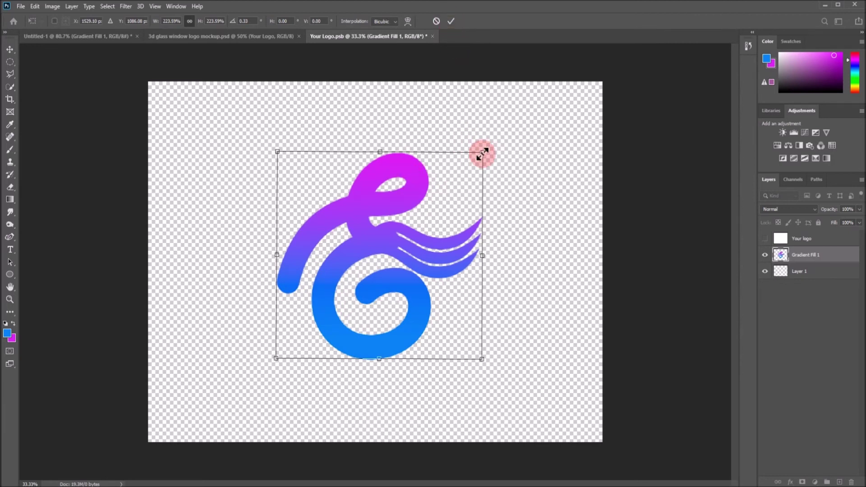
drag(482, 153, 498, 140)
drag(432, 172, 424, 180)
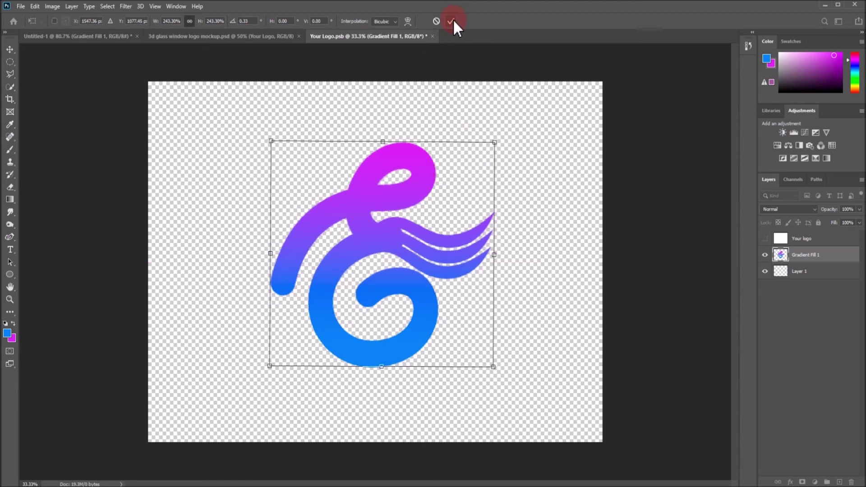
click(452, 21)
click(10, 249)
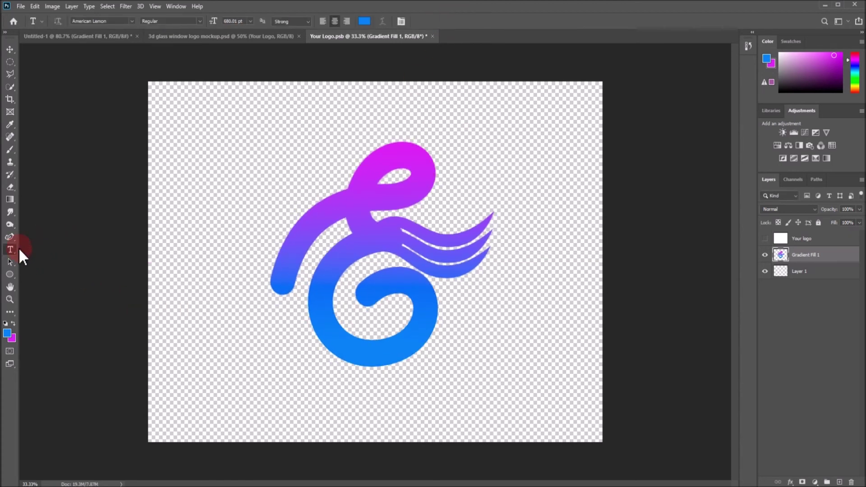
Start a text layer below the logo at 219 pt and type 'e fashion logo'
click(182, 419)
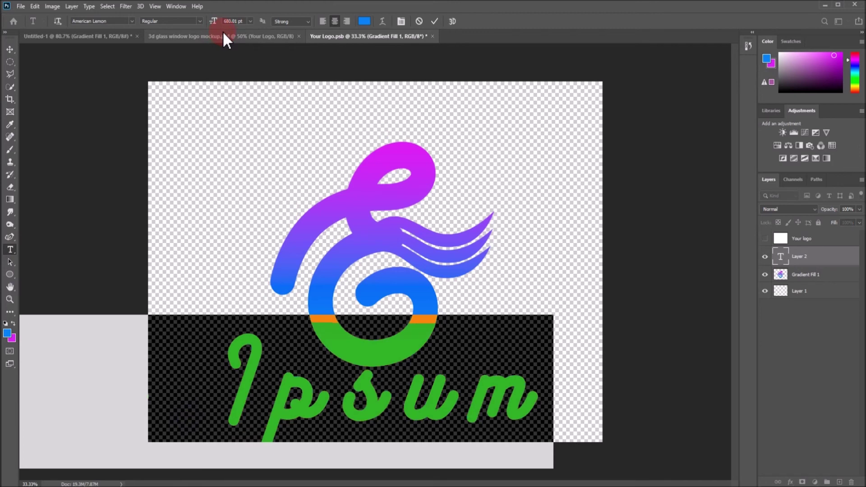
mouse_move(216, 26)
mouse_down()
mouse_move(103, 53)
mouse_move(181, 55)
mouse_up()
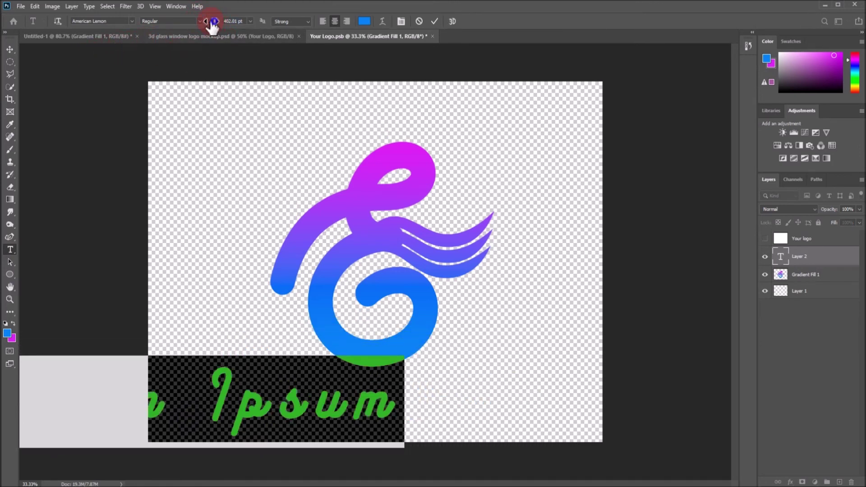
mouse_move(212, 26)
mouse_down()
mouse_move(220, 37)
mouse_move(216, 100)
mouse_up()
drag(323, 439, 473, 435)
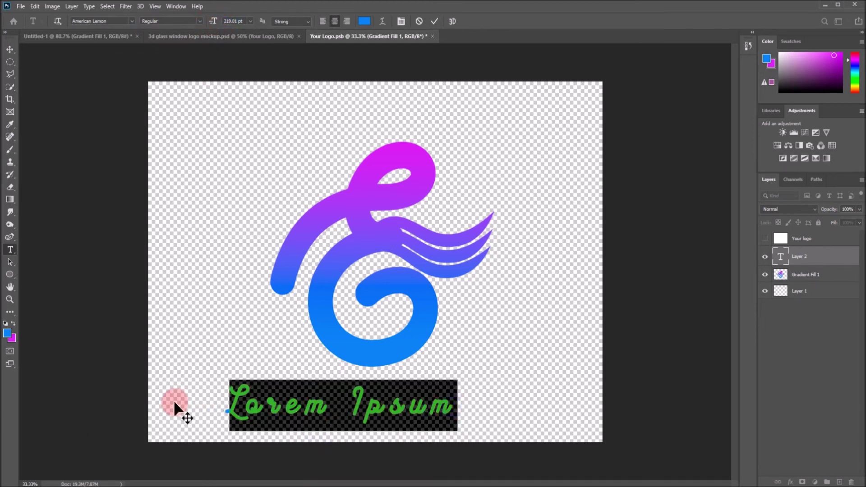
text(e)
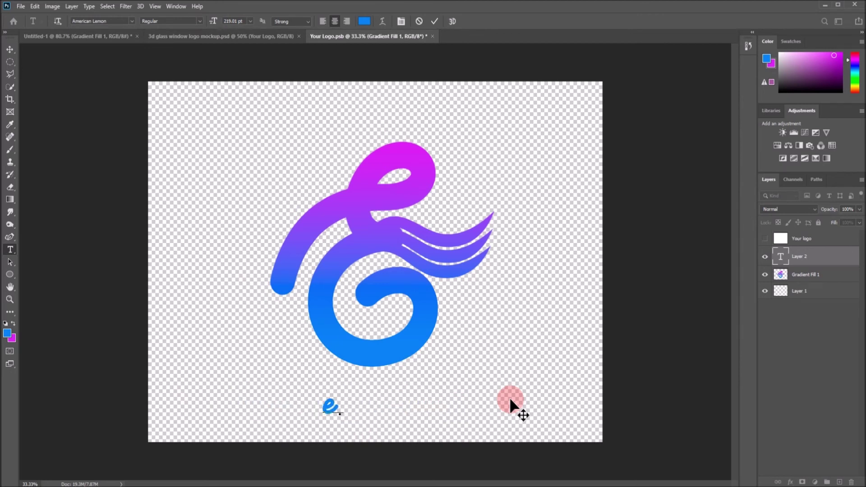
text( fashion)
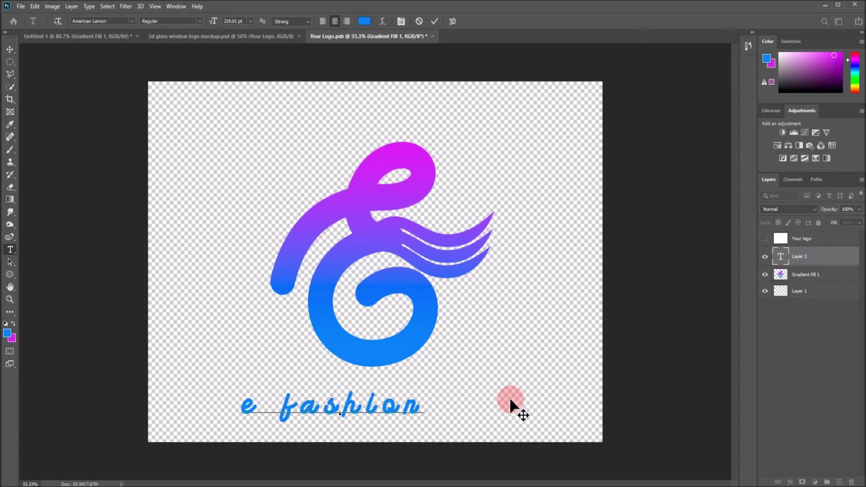
text( logo)
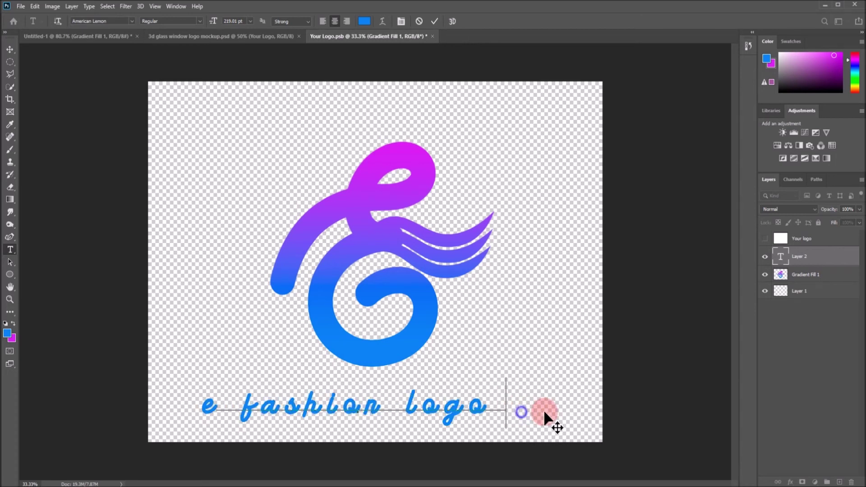
Centre the caption under the logo, capitalise its first E, and reselect the whole caption
drag(544, 418, 575, 414)
drag(275, 408, 259, 405)
text(E)
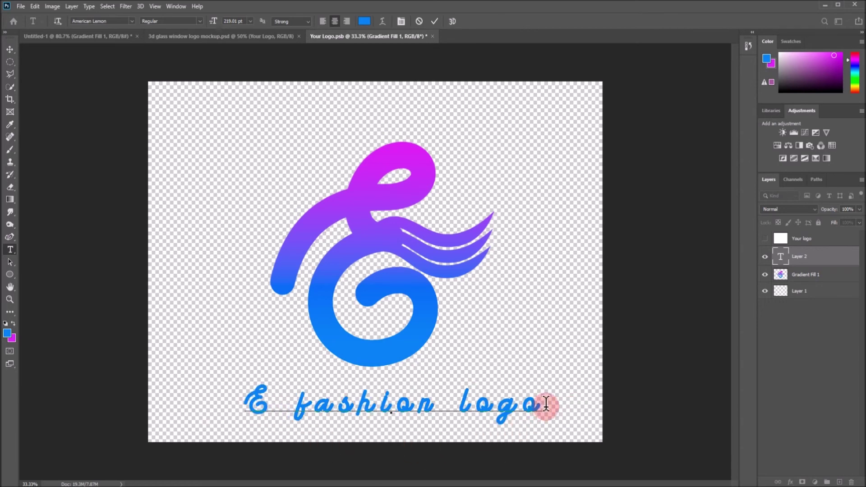
drag(546, 403, 220, 391)
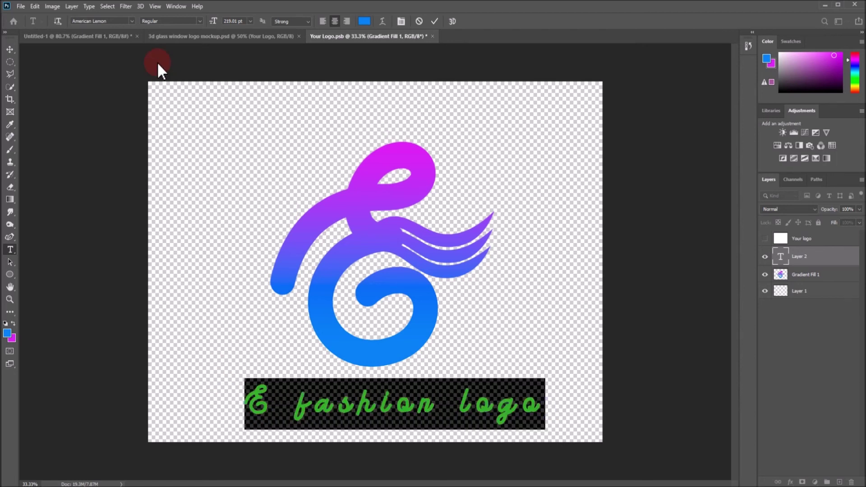
click(116, 22)
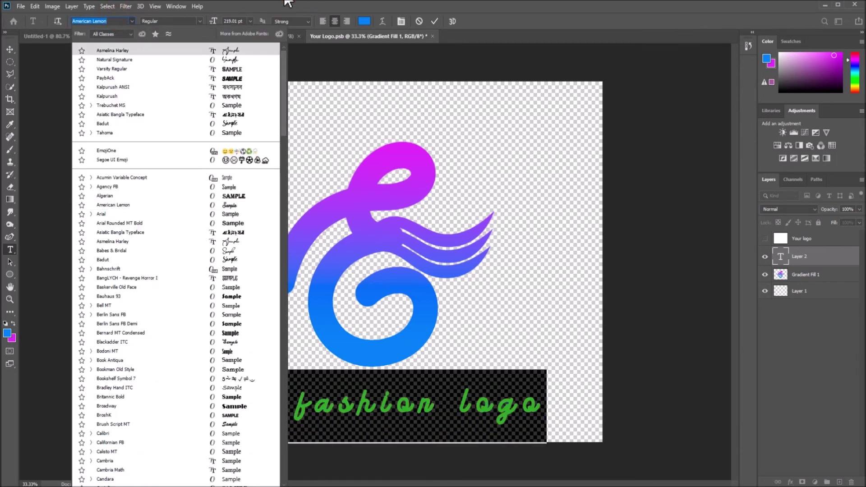
Preview different fonts on the E fashion logo caption, settling on Bahnschrift
click(300, 4)
click(114, 22)
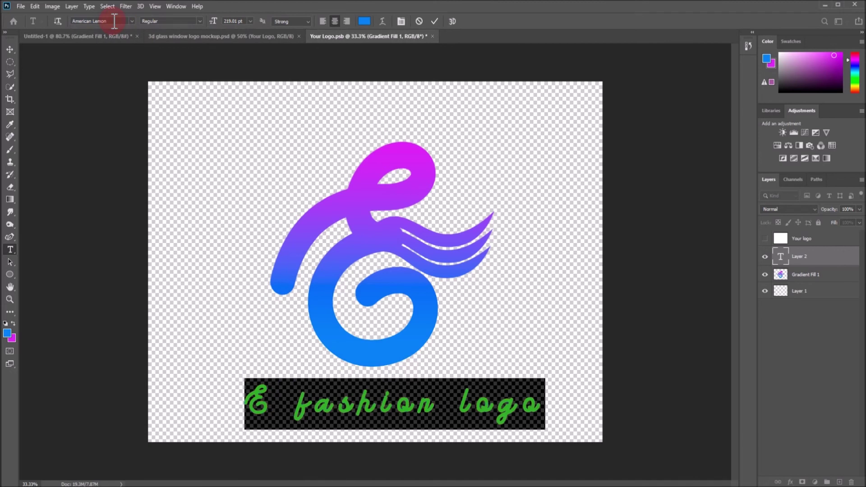
drag(556, 410, 240, 406)
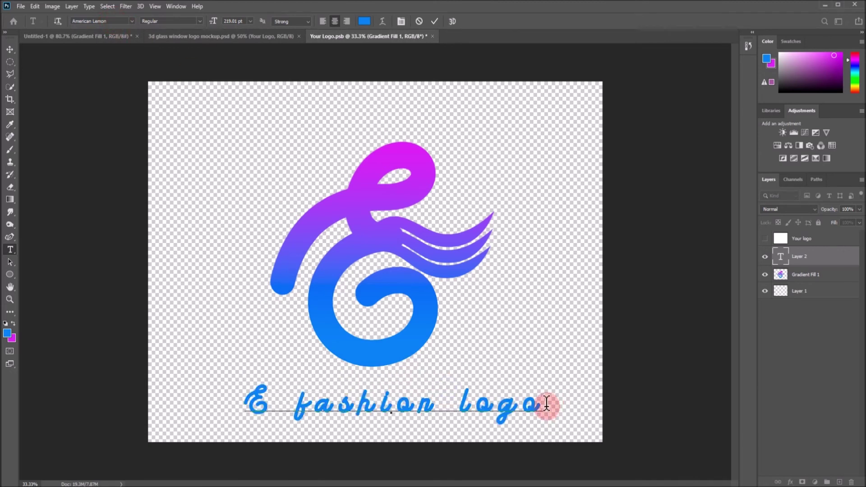
click(118, 22)
key(Down)
key(Down)
key(Down)
key(Down)
key(Down)
key(Down)
key(Down)
key(Down)
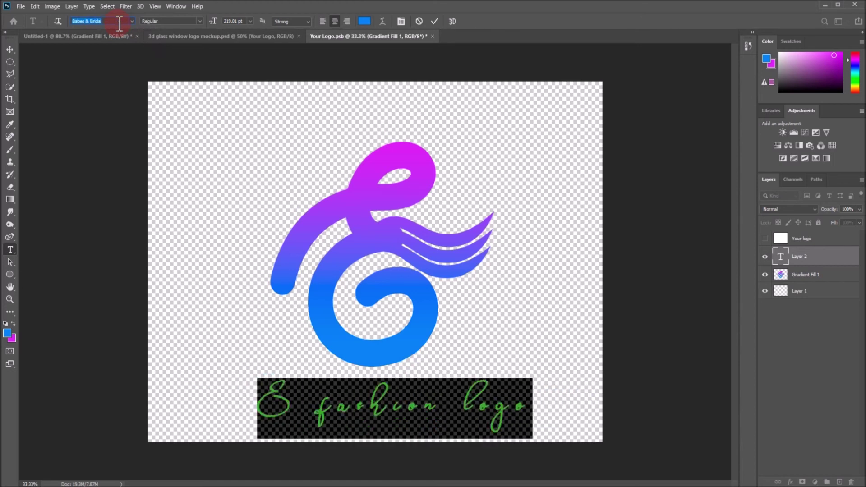
key(Down)
key(Down)
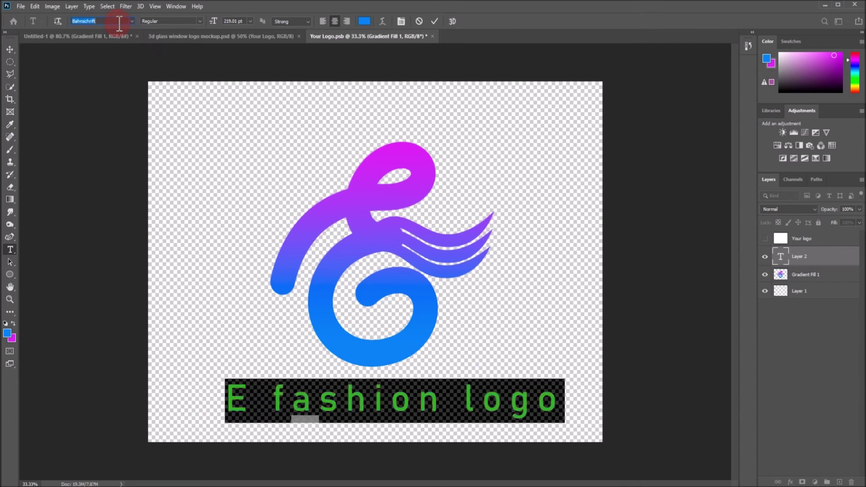
Set the caption to 178.01 pt with adjusted horizontal scale and 91% vertical scale, then commit it
drag(557, 400, 227, 397)
click(399, 20)
click(725, 110)
drag(724, 102, 724, 93)
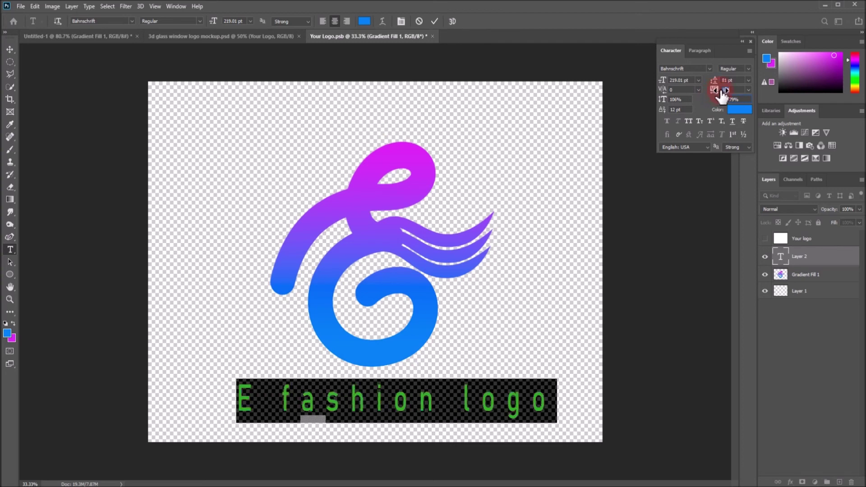
drag(669, 84, 646, 93)
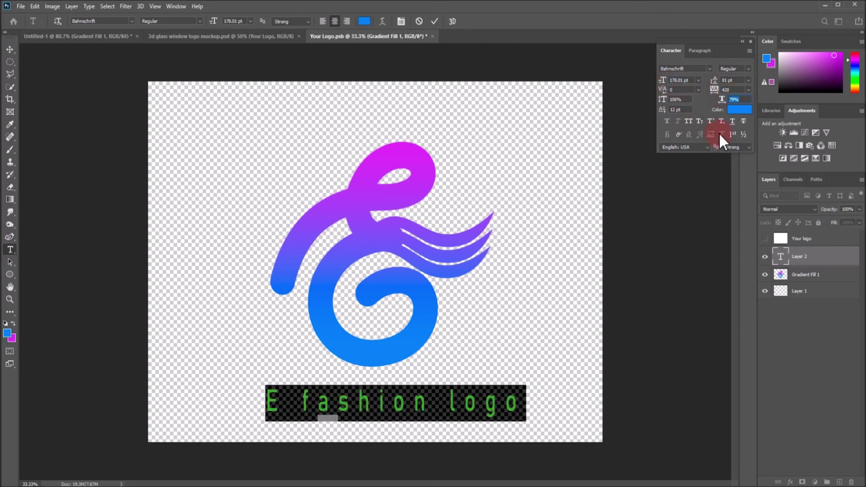
drag(723, 100, 726, 103)
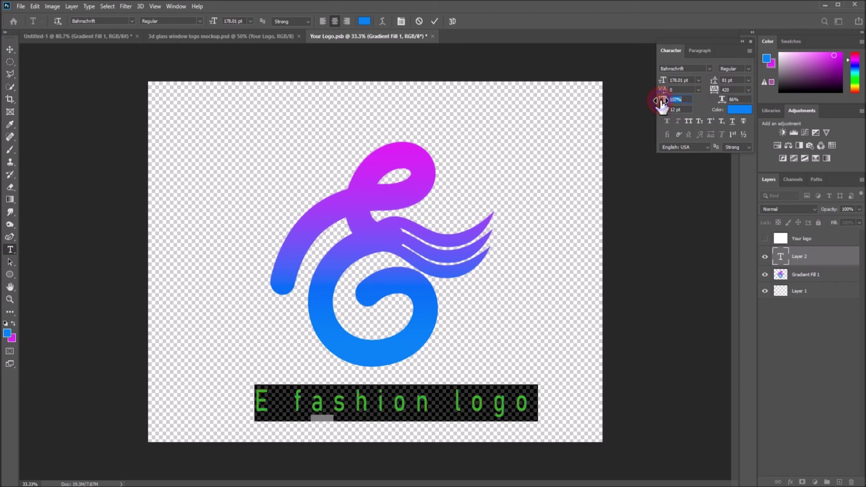
drag(662, 104, 654, 107)
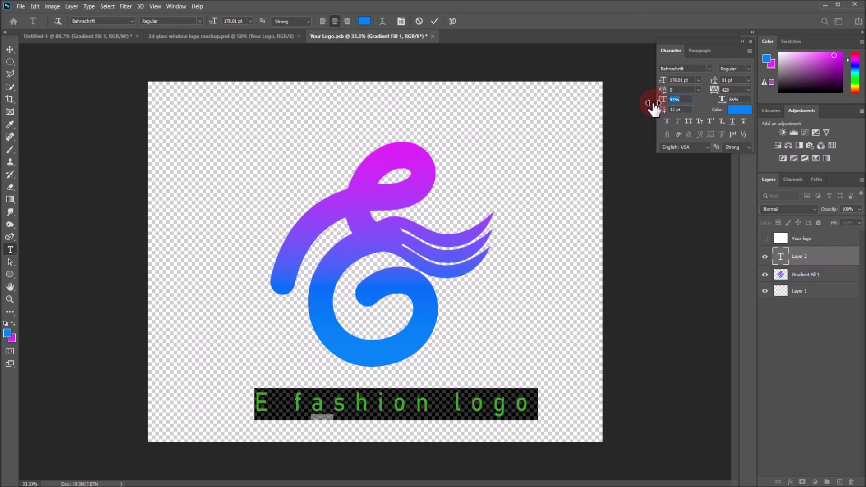
click(435, 21)
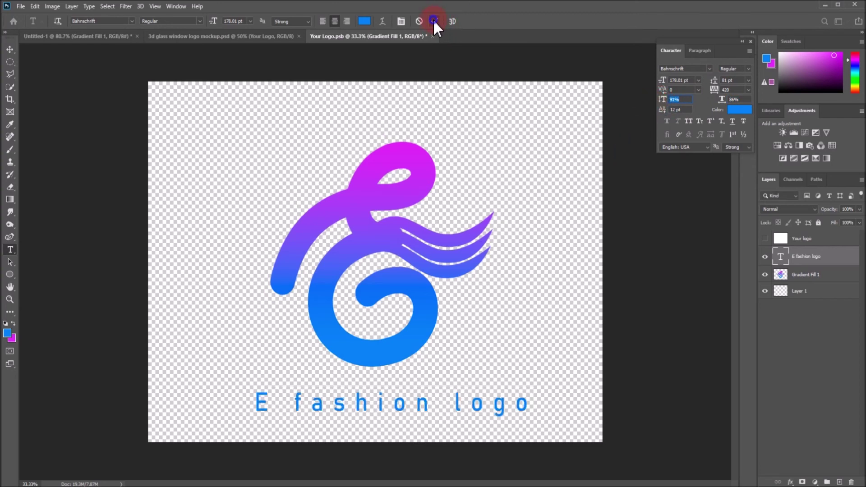
Nudge the caption slightly left and merge Gradient Fill 1 into the E fashion logo layer
drag(519, 398, 507, 397)
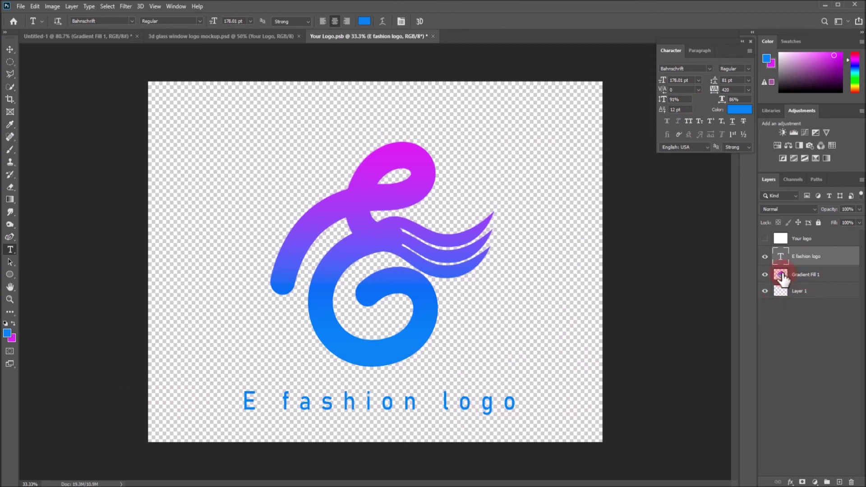
drag(782, 278, 745, 295)
shift+click(784, 279)
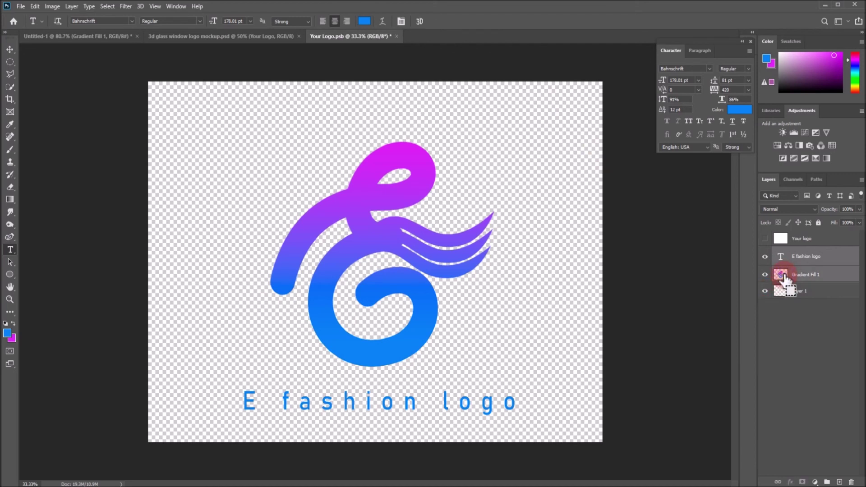
key(ctrl+e)
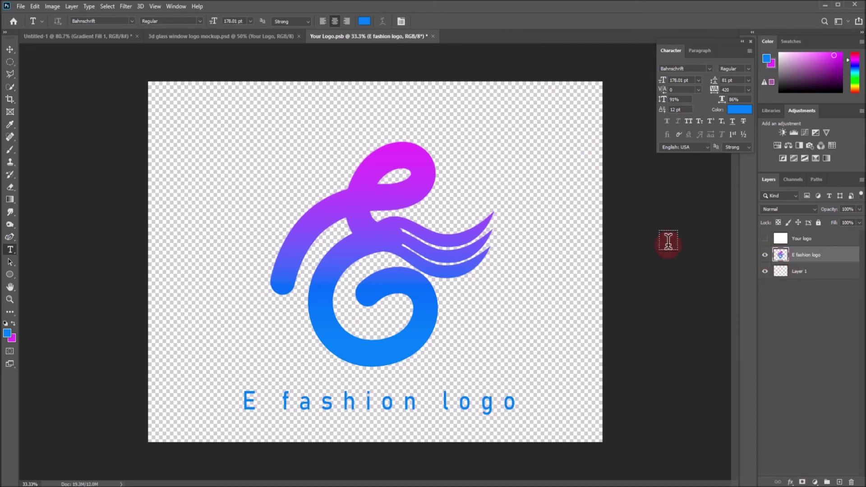
Discard the stray Lorem Ipsum text, then close Your Logo.psb and save the changes
click(432, 36)
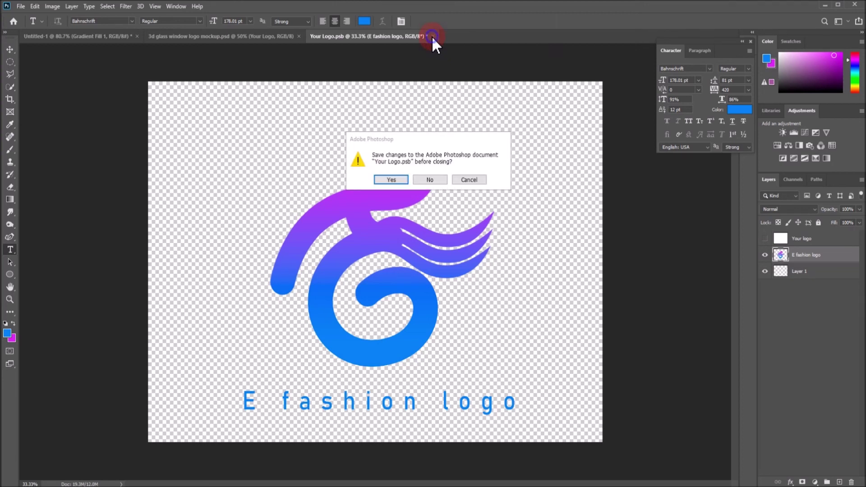
click(391, 180)
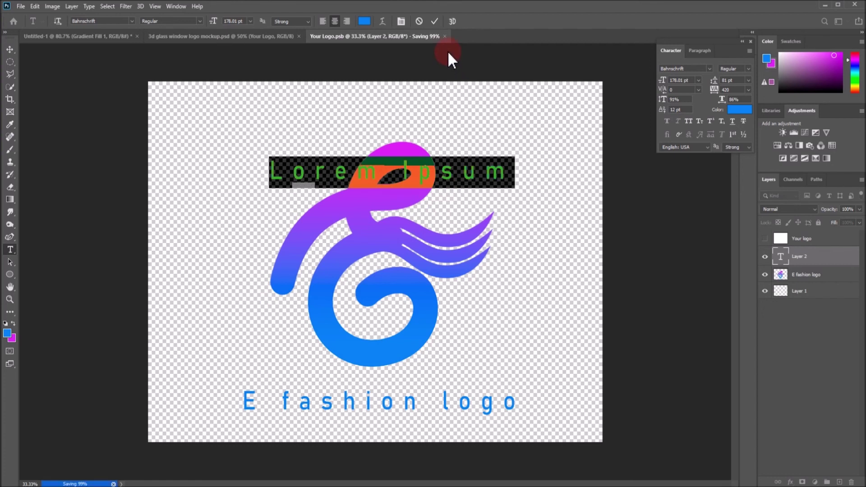
click(435, 22)
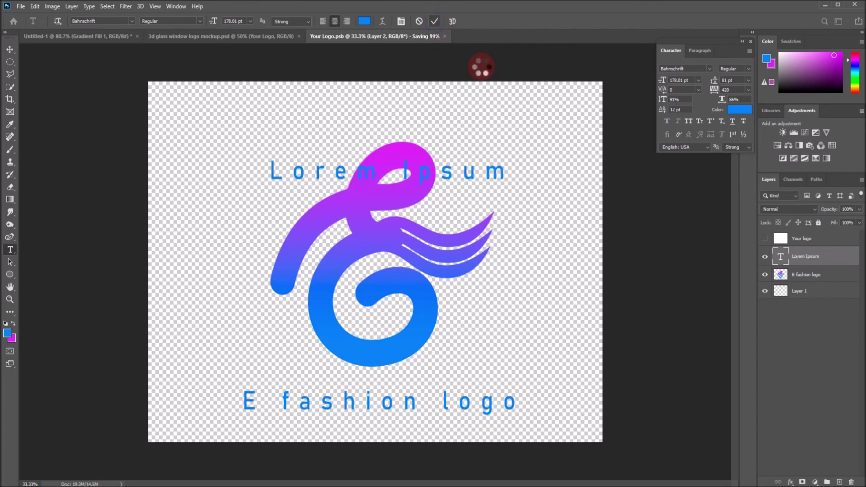
key(Escape)
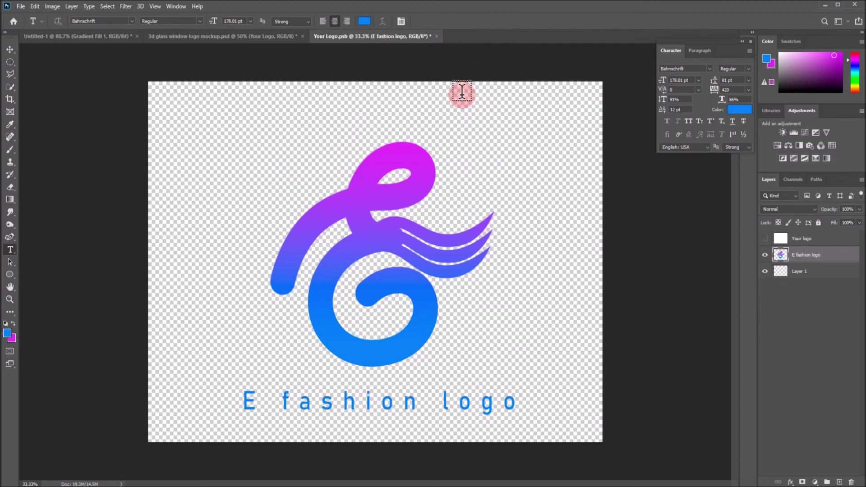
click(436, 36)
click(401, 177)
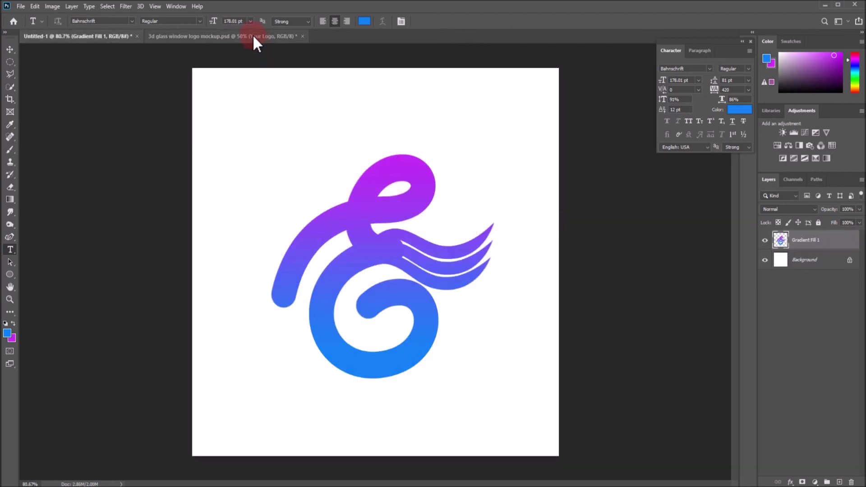
Switch to the 3d glass window logo mockup and zoom in and out to inspect the logo
click(253, 36)
scroll(397, 374, up, 2)
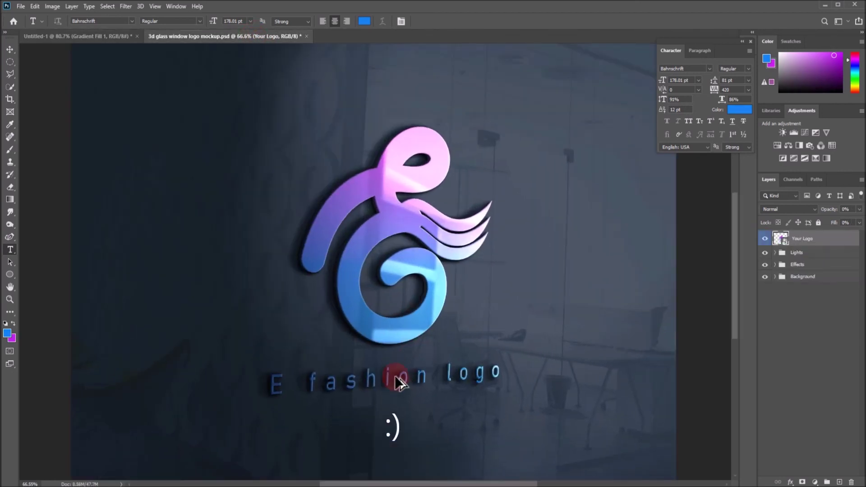
scroll(396, 374, up, 1)
scroll(402, 367, up, 1)
scroll(541, 291, up, 1)
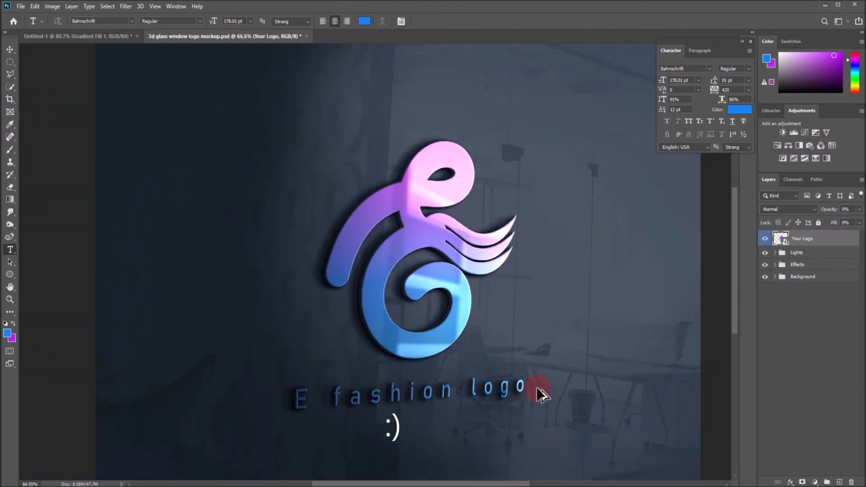
scroll(537, 392, down, 2)
scroll(406, 344, up, 2)
scroll(477, 350, up, 1)
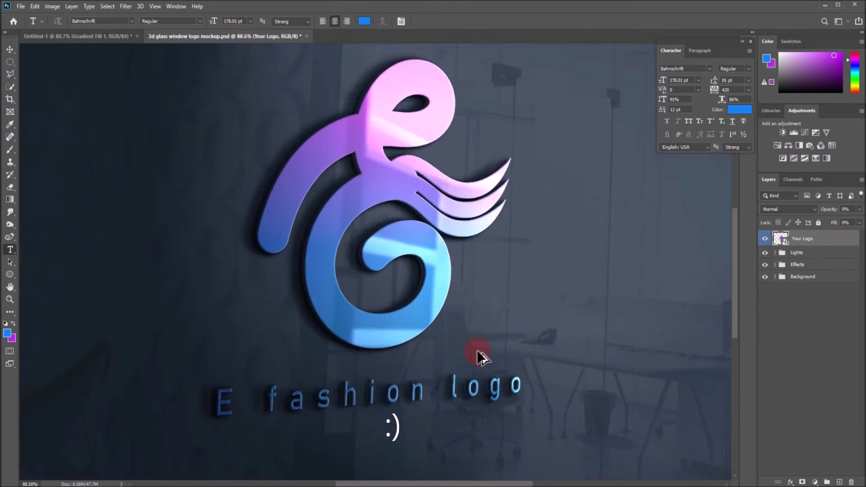
scroll(517, 221, down, 1)
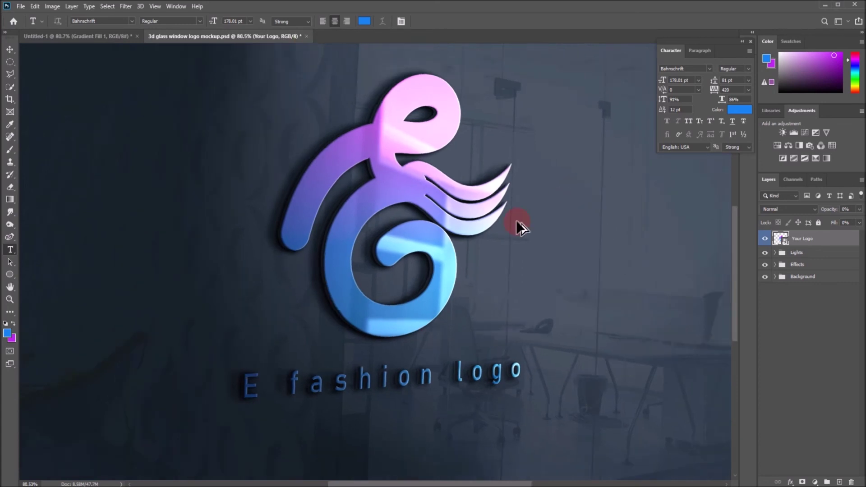
scroll(516, 220, down, 1)
scroll(516, 220, down, 1)
scroll(517, 219, down, 1)
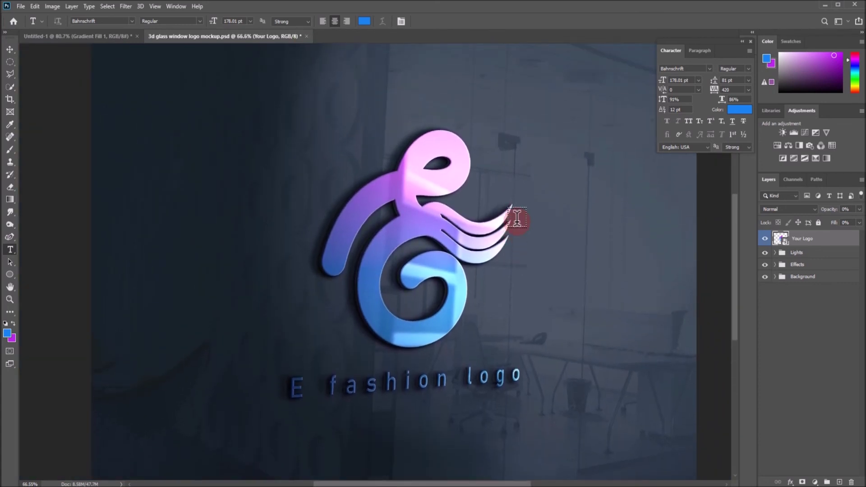
scroll(496, 253, up, 4)
scroll(476, 285, up, 2)
scroll(468, 288, down, 1)
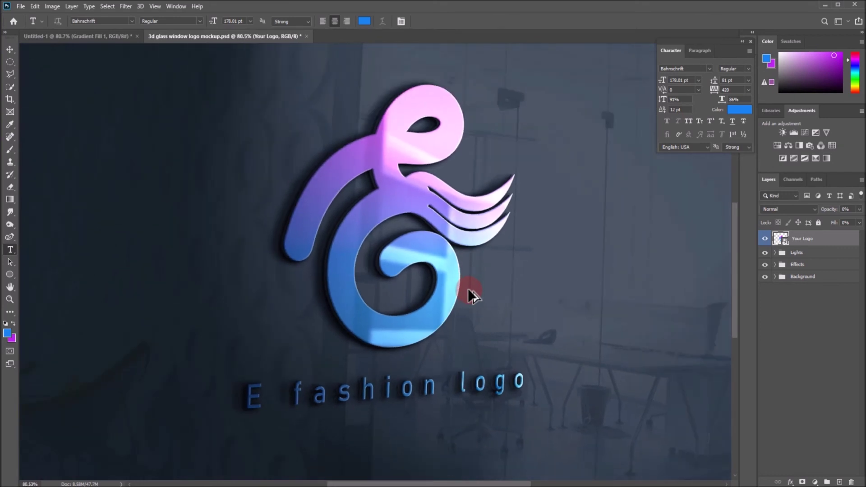
scroll(467, 289, down, 1)
scroll(467, 288, down, 2)
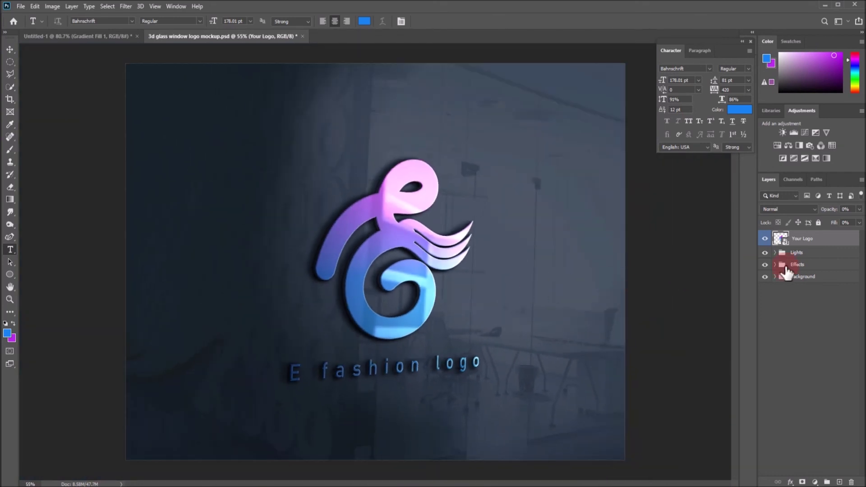
Start a Save As of the mockup to this computer rather than the cloud
click(20, 6)
click(56, 121)
click(431, 361)
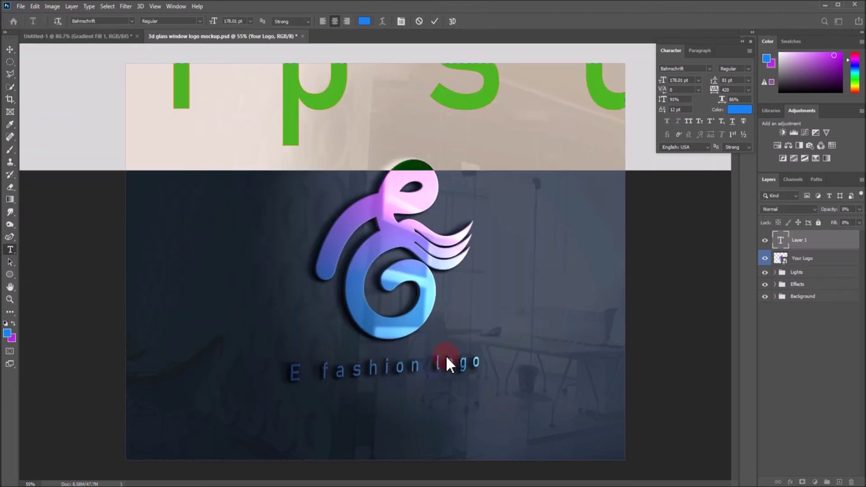
click(434, 21)
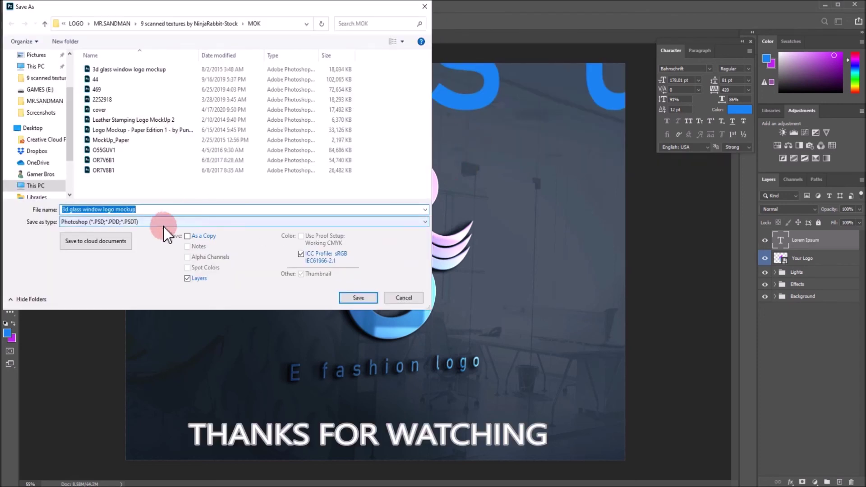
Save the mockup as a JPEG named 'dawdwsawd' and delete the stray Lorem Ipsum text
click(161, 225)
click(134, 296)
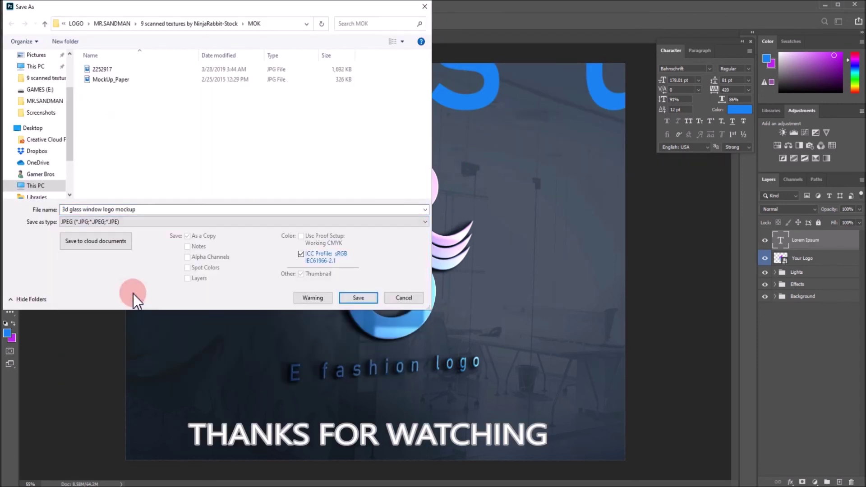
click(166, 209)
text(dawdwsawd)
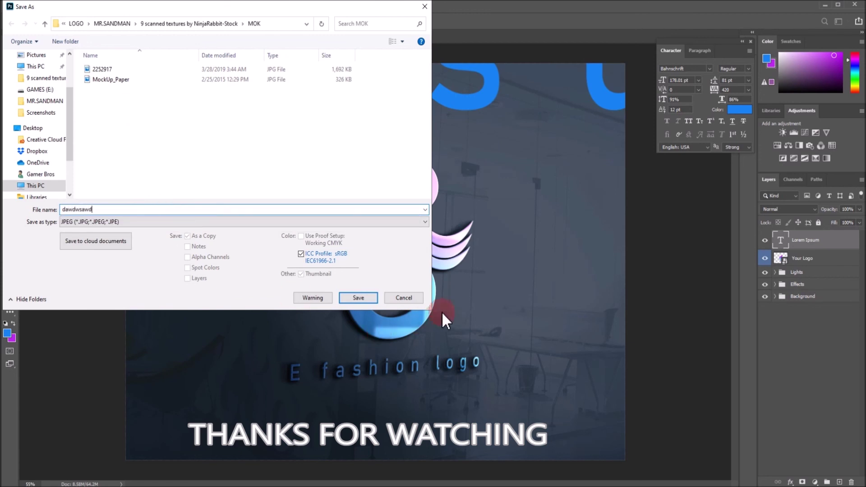
click(406, 296)
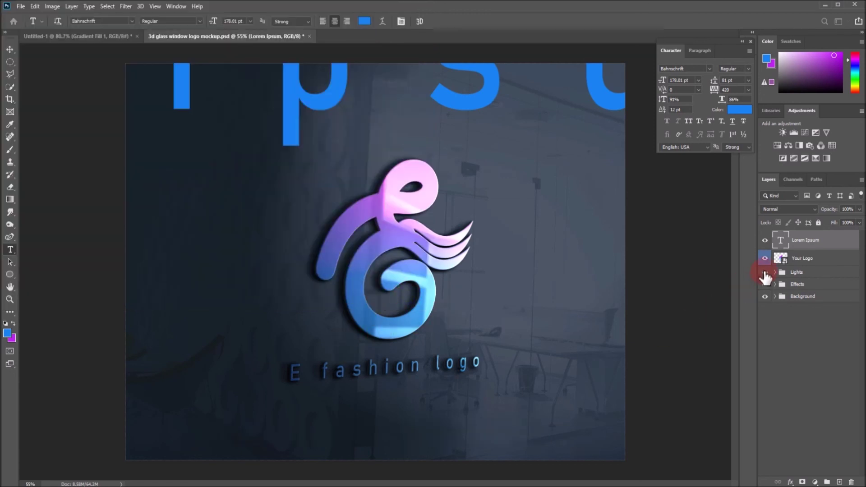
key(Delete)
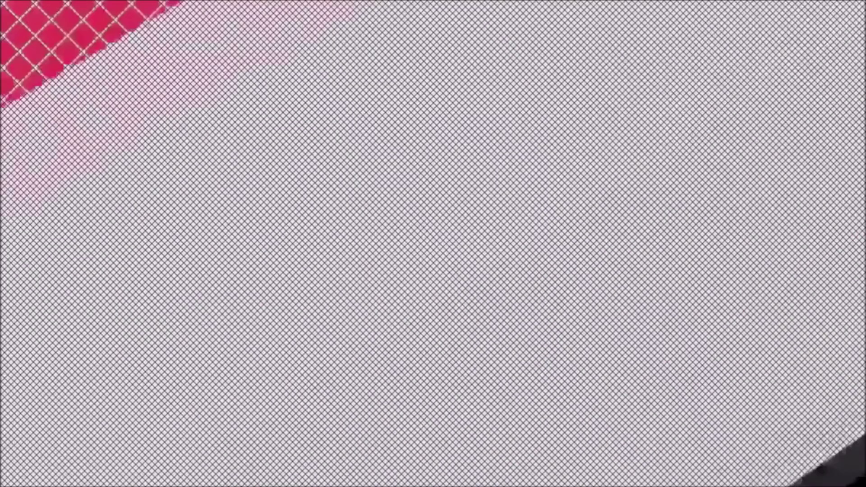